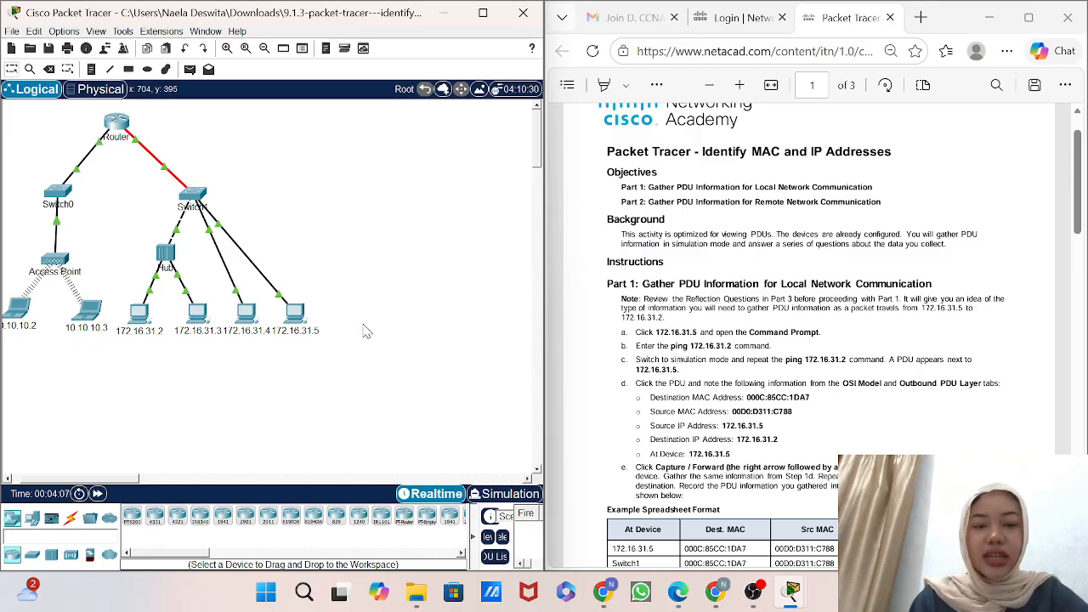
- Open the Command Prompt of PC 172.16.31.5 and place its window clear of the network topology
scroll(819, 394, "down", 1)
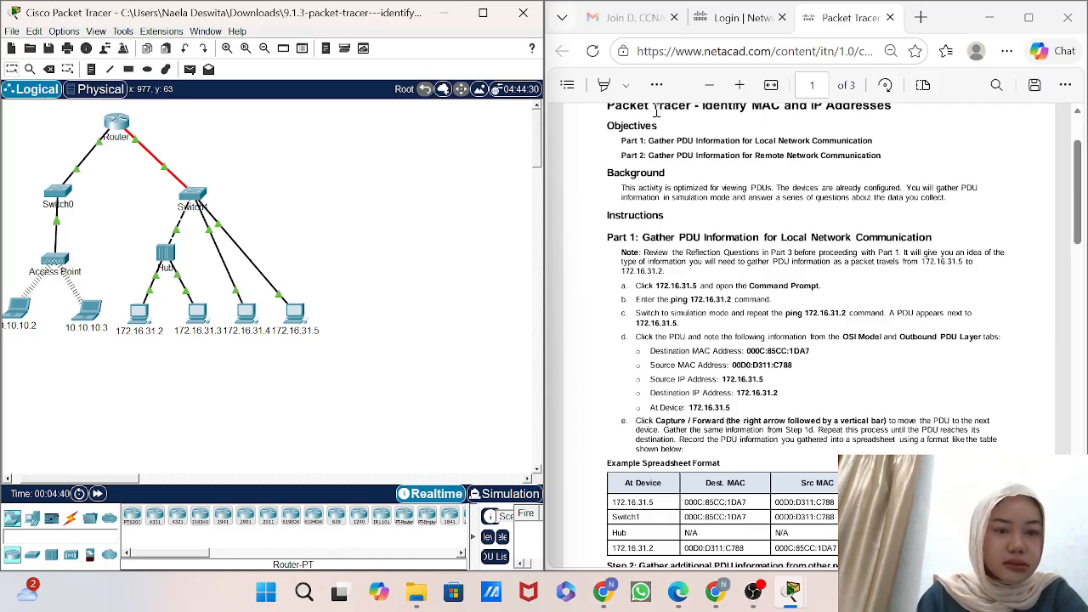
left_click(294, 317)
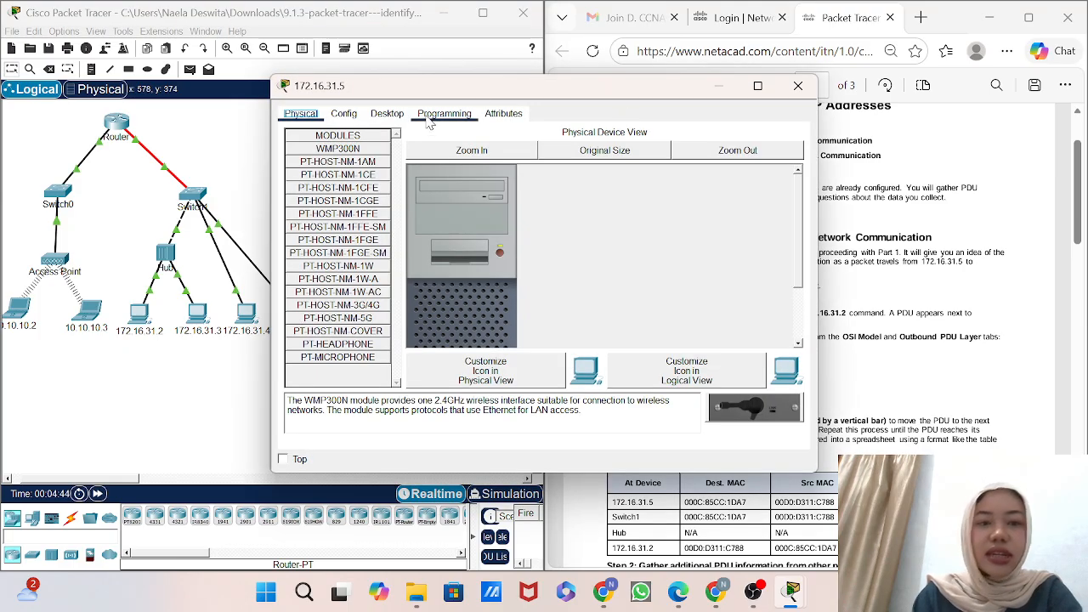
left_click(387, 113)
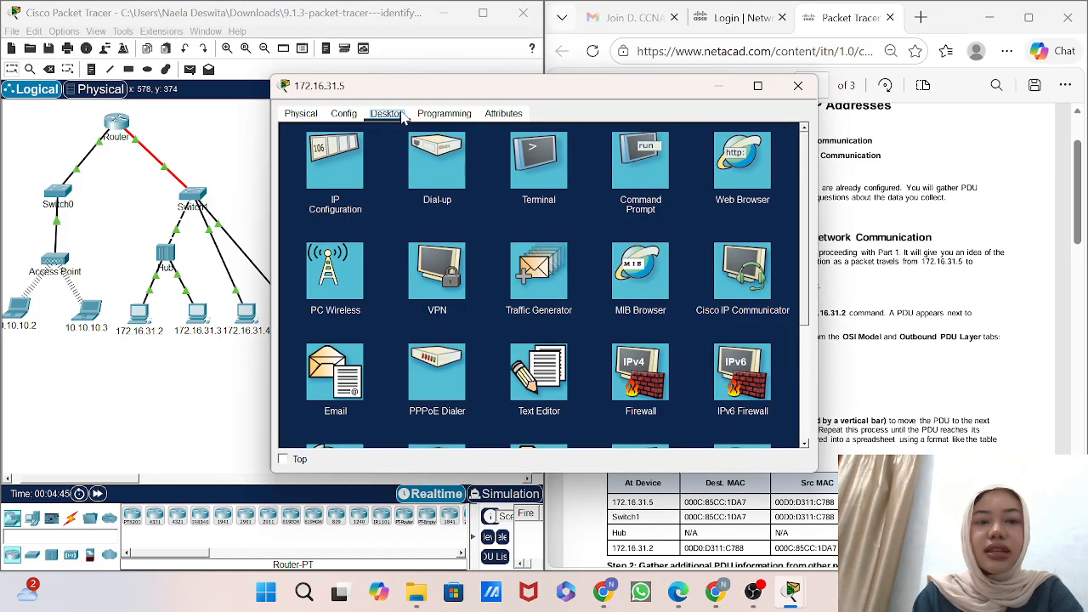
left_click(653, 180)
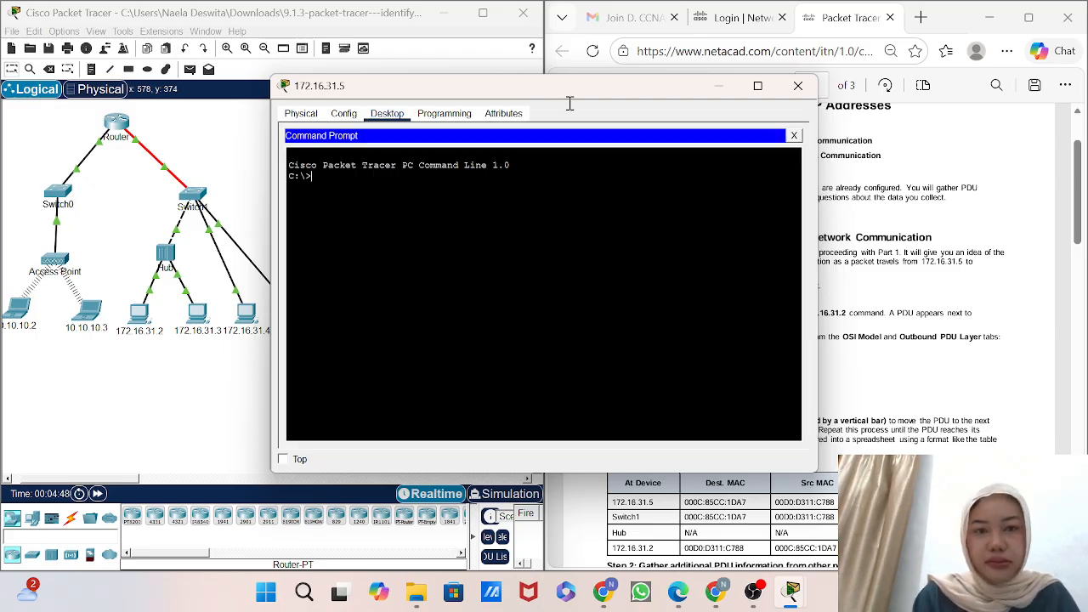
key("ctrl+a")
left_click_drag(620, 95, 756, 175)
left_click(528, 274)
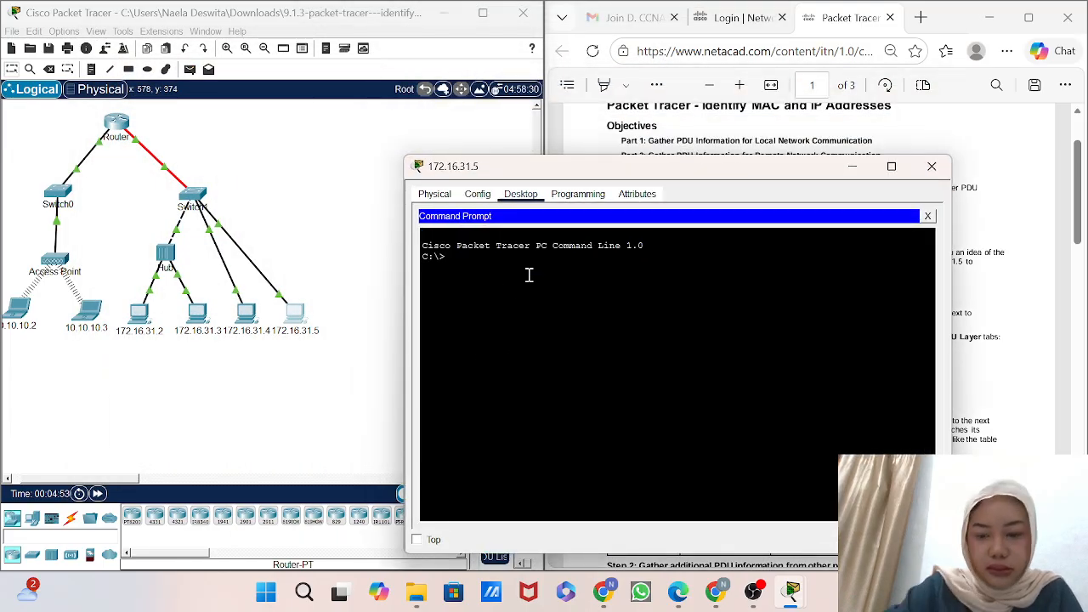
- Ping 172.16.31.2 from the Command Prompt of PC 172.16.31.5, and minimize the PC's window
type("ping 172.16.31.")
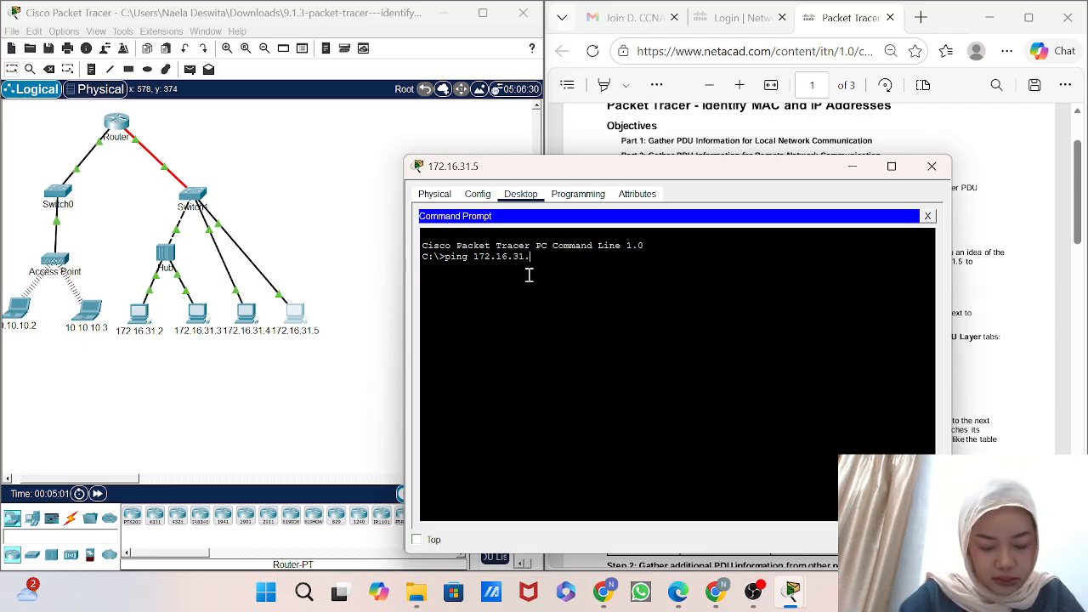
type("2")
key("Return")
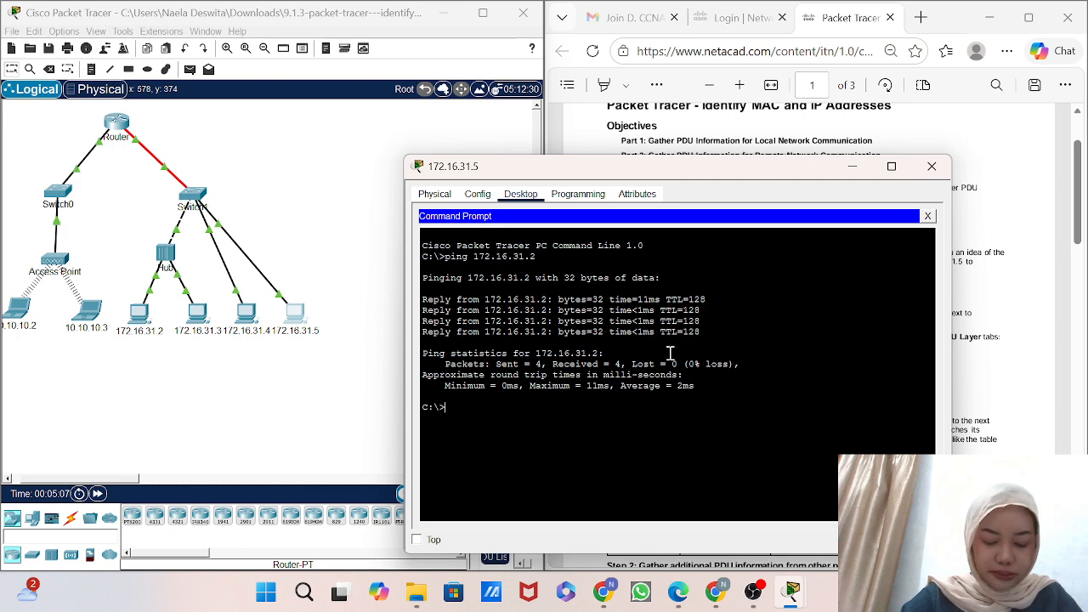
left_click(855, 168)
- Switch to Simulation mode as the instructions require and start playing the simulation
scroll(780, 263, "down", 2)
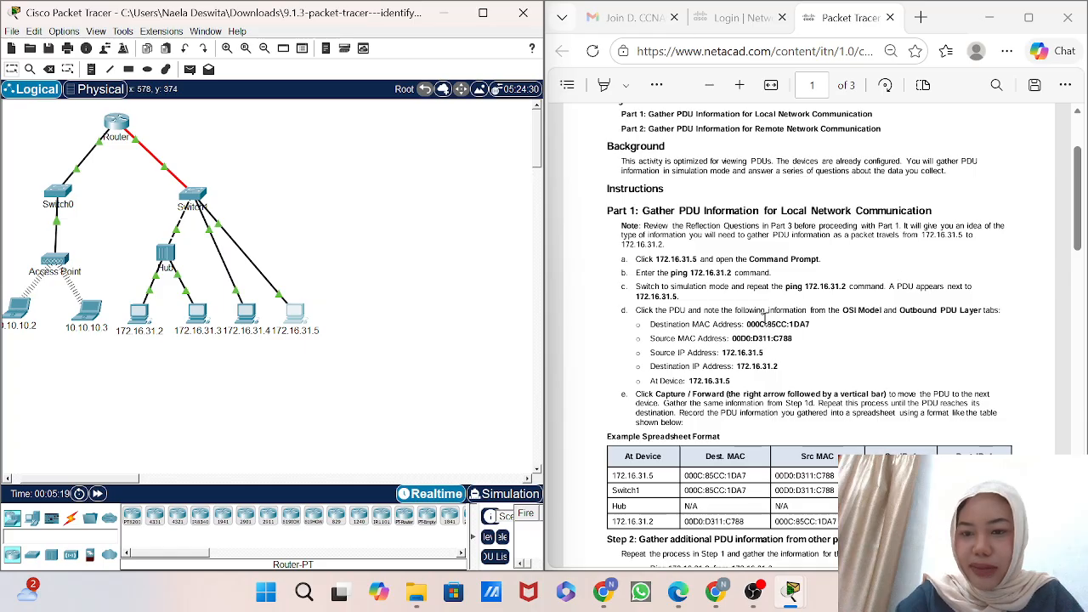
left_click(520, 495)
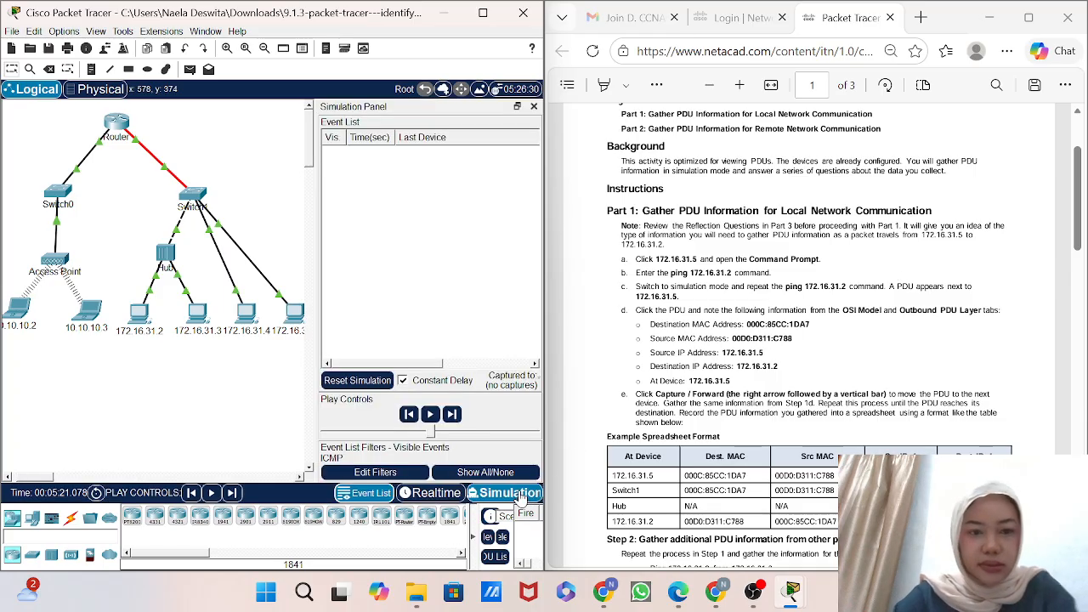
scroll(455, 141, "right", 3)
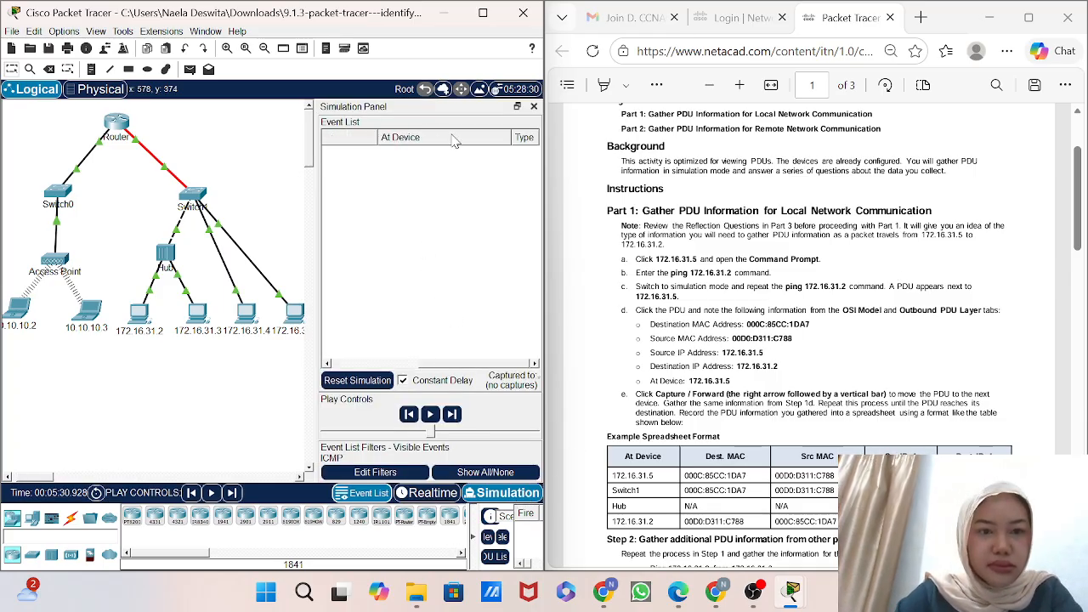
scroll(454, 141, "left", 3)
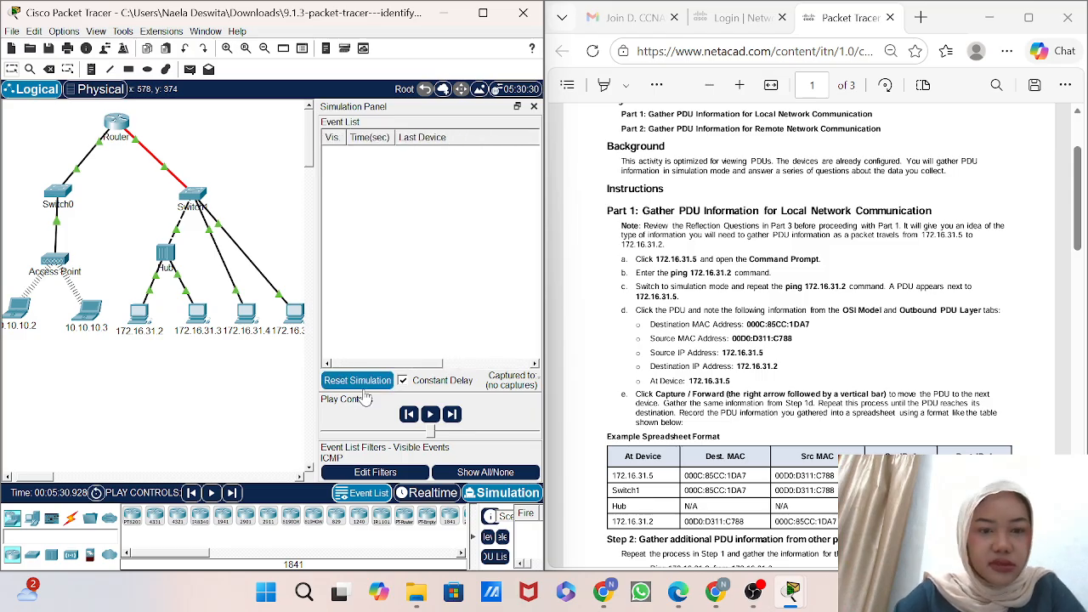
left_click(429, 414)
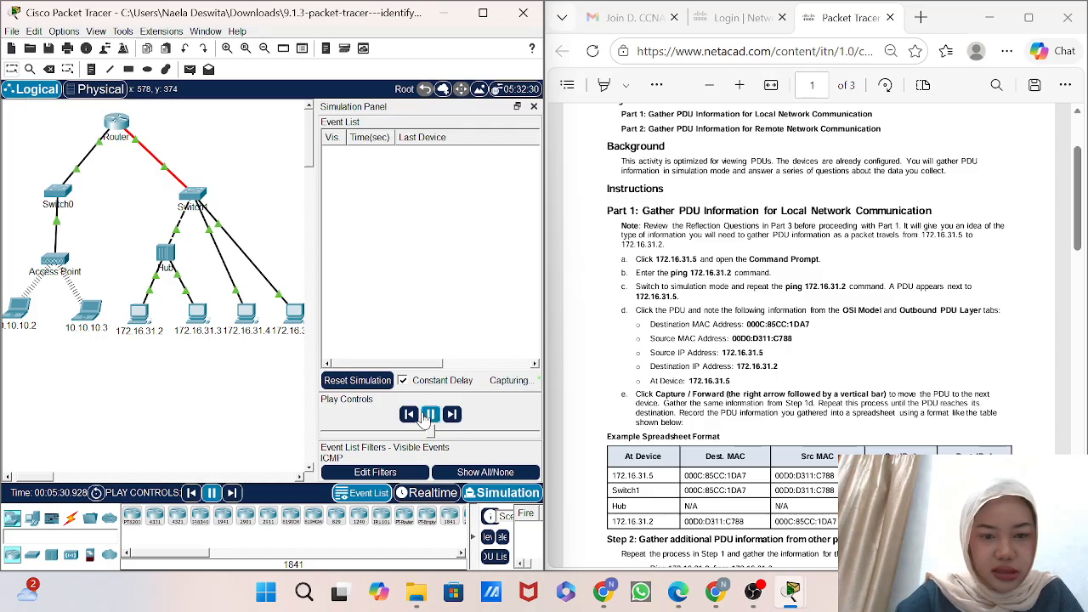
- Repeat the ping to 172.16.31.2 from PC 172.16.31.5 in Simulation mode, and minimize the PC's window
left_click(294, 316)
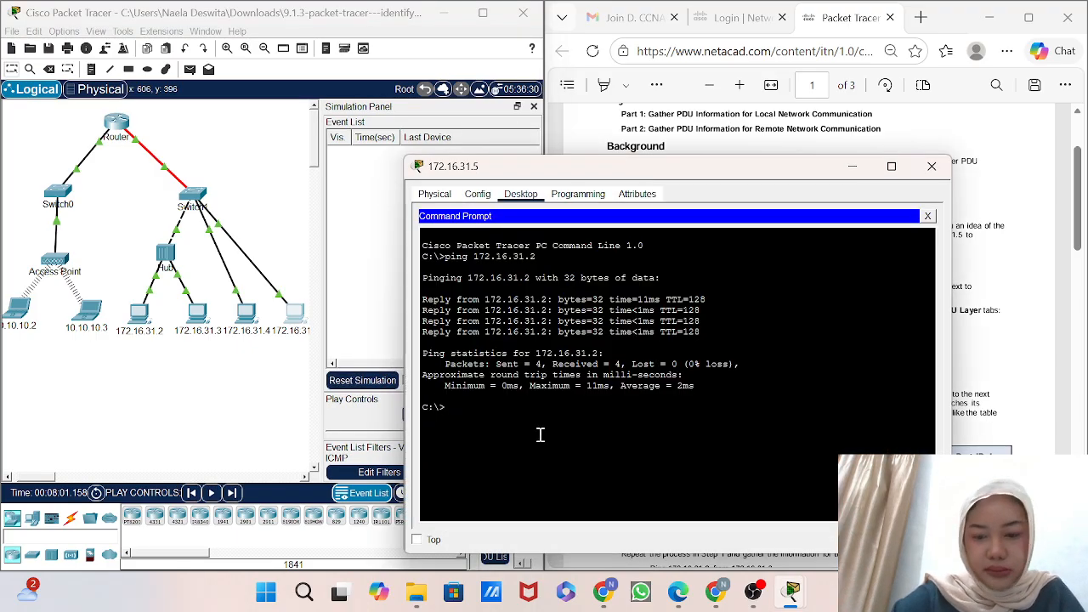
type("ping 172.16.31.2")
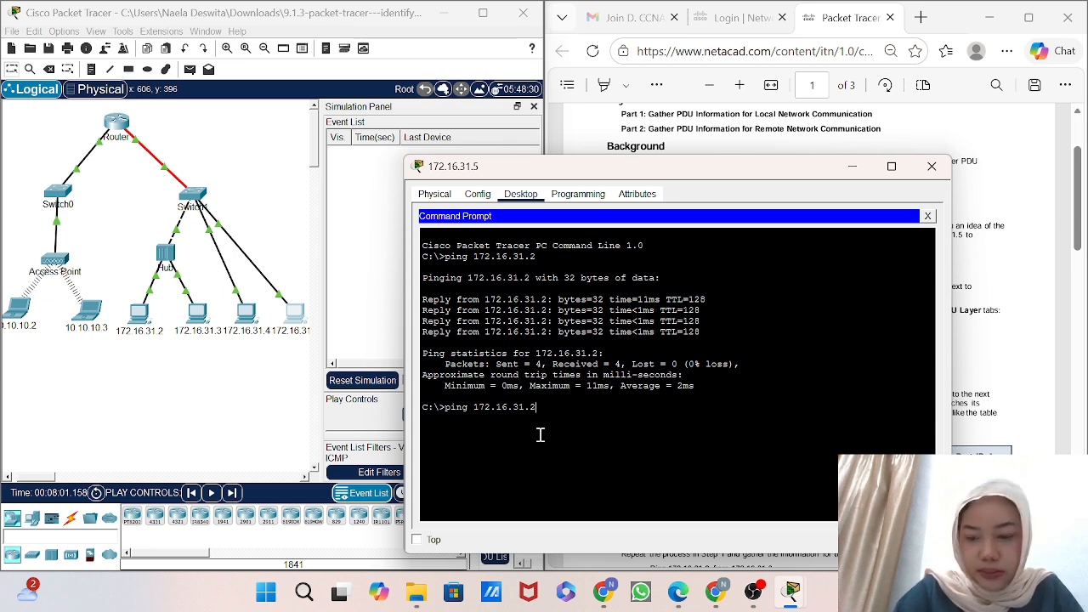
key("Return")
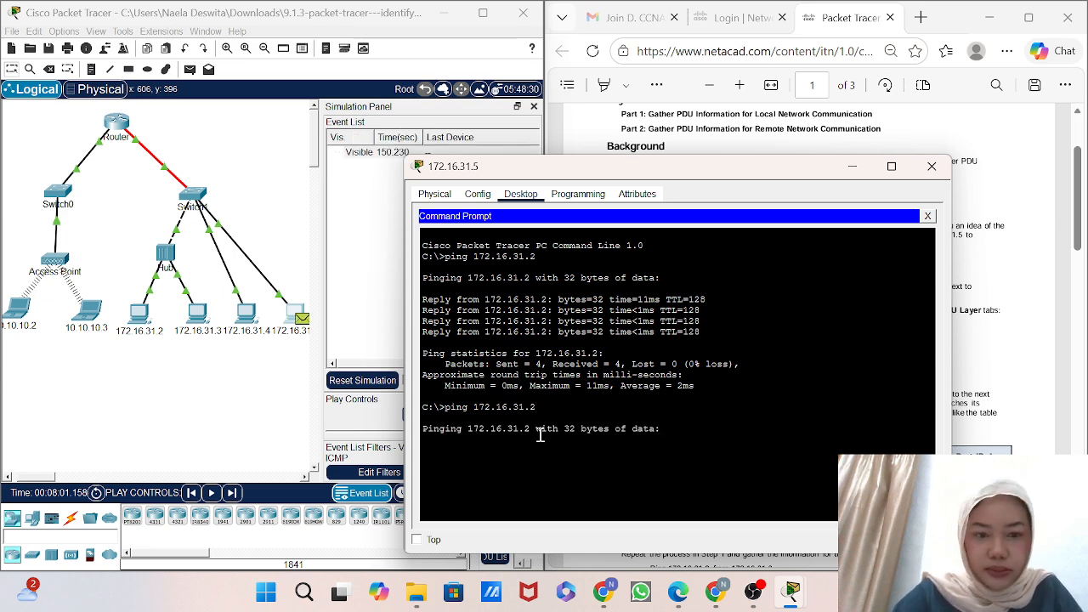
left_click(853, 169)
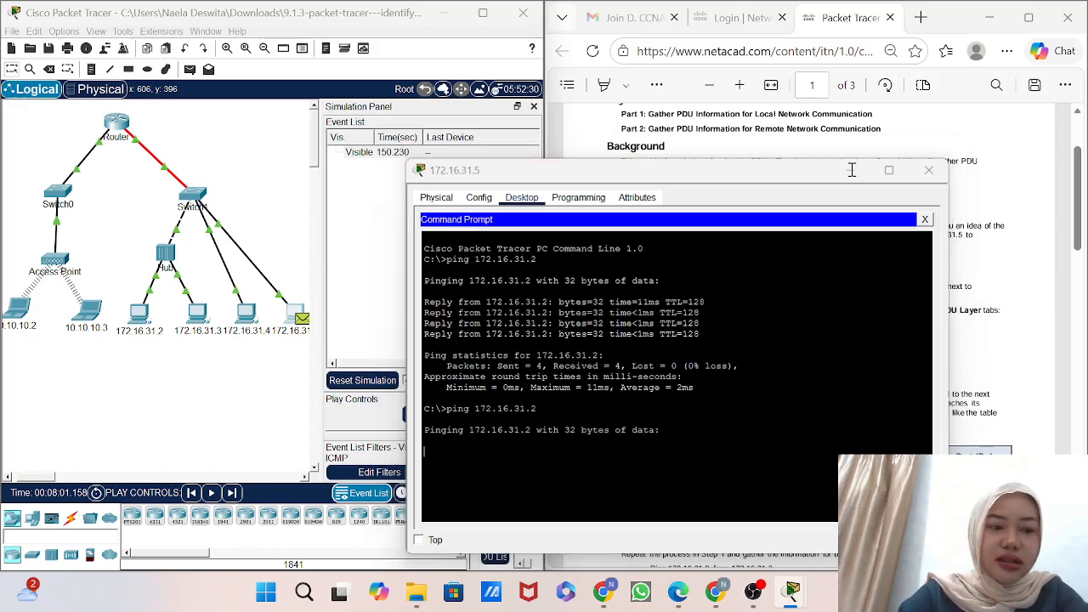
- Play the simulation to send the PDU through Switch1 and the Hub, and pause with the PDU at 172.16.31.2
scroll(301, 317, "down", 1)
scroll(301, 317, "right", 1)
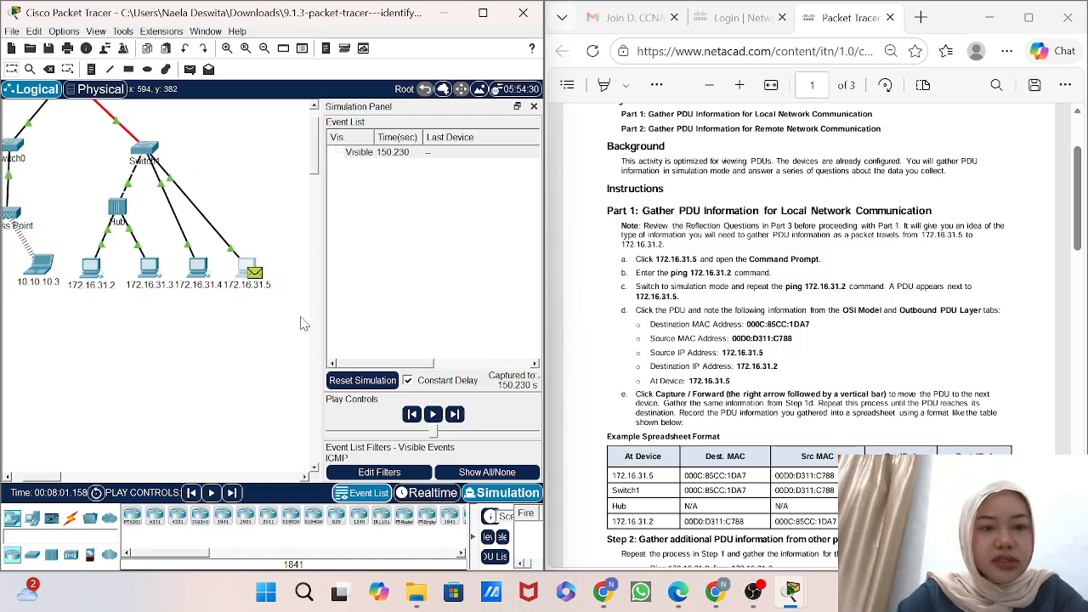
left_click(433, 414)
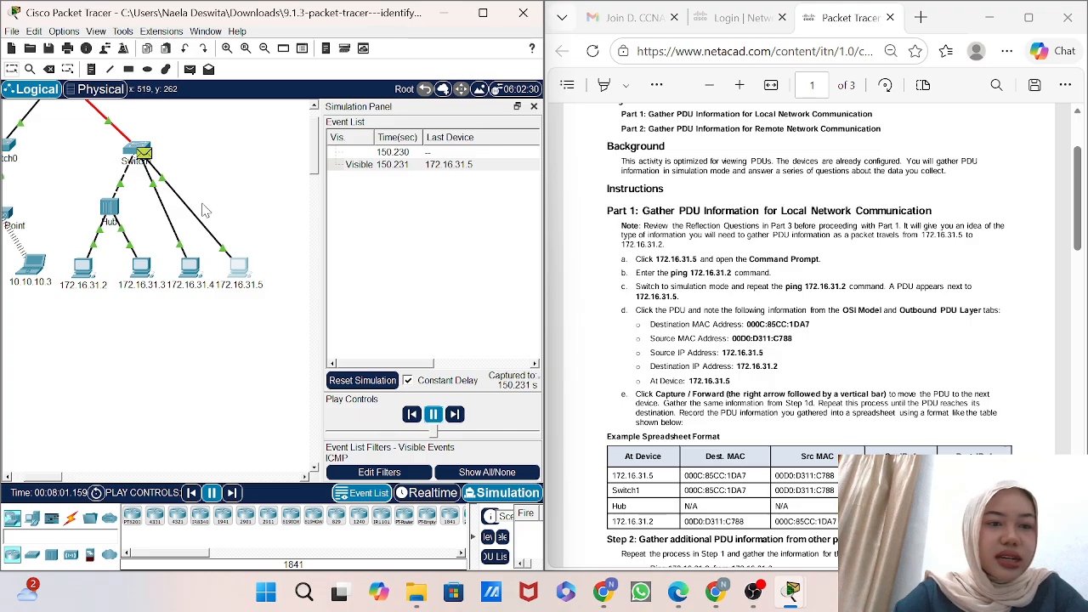
scroll(211, 214, "up", 1)
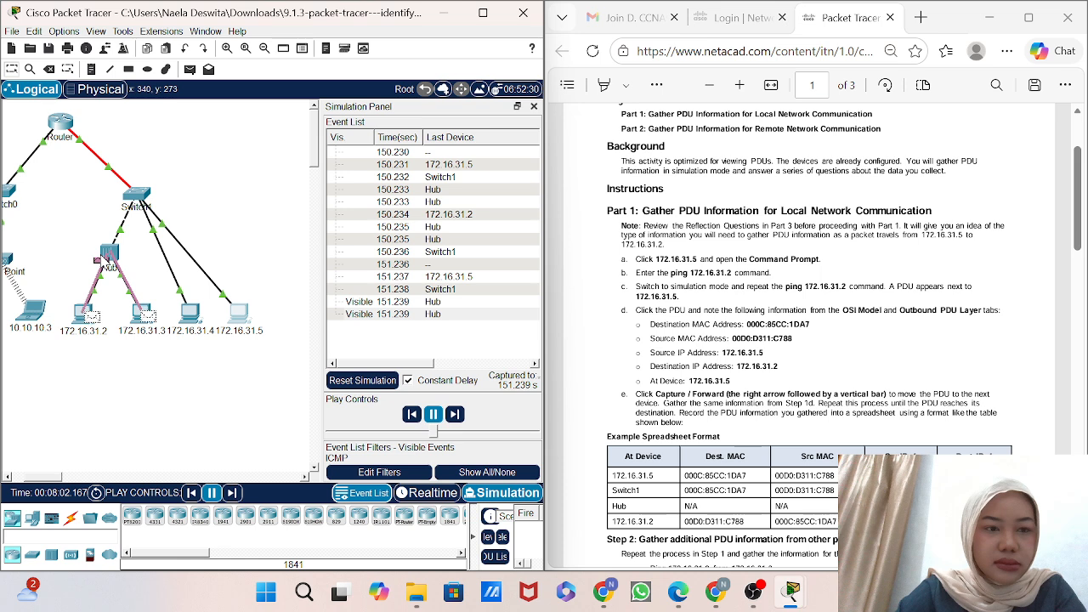
left_click(434, 413)
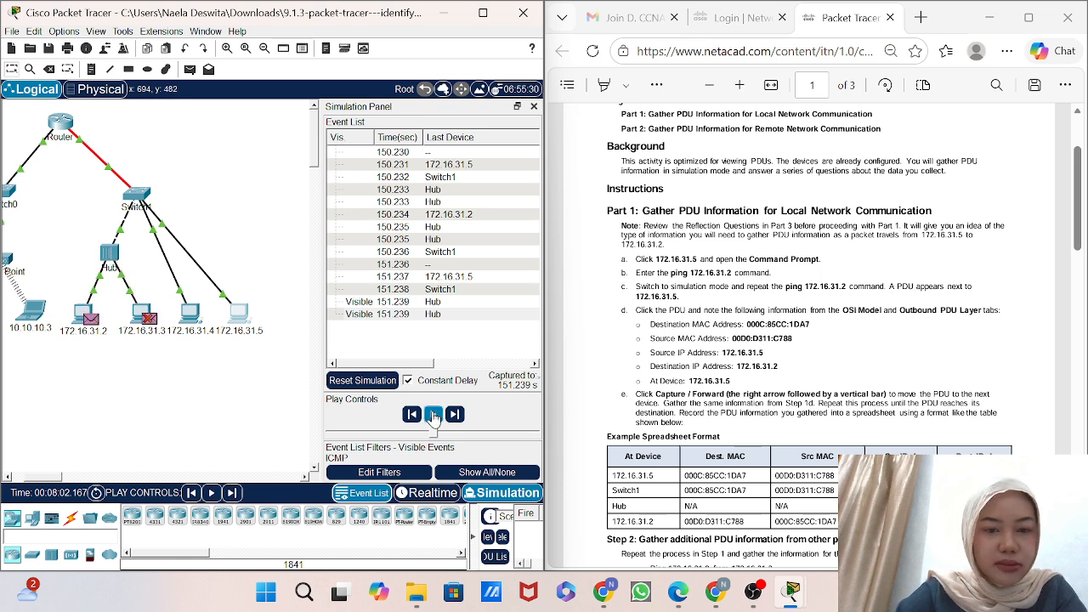
- Open the PDU at device 172.16.31.2 and examine its inbound details for the source and destination addresses
left_click(96, 318)
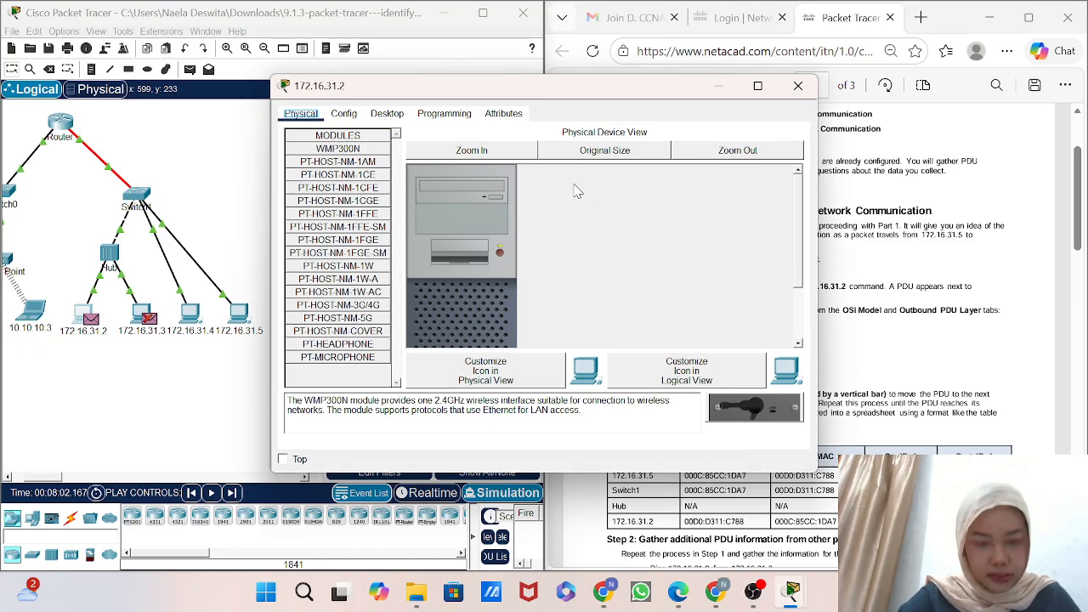
left_click(716, 86)
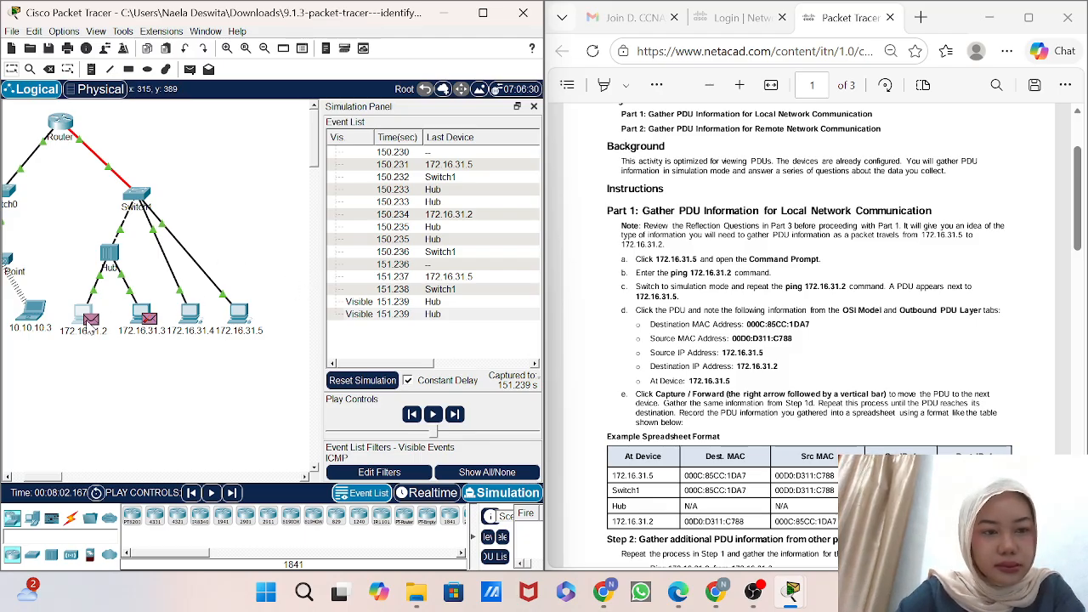
left_click(90, 321)
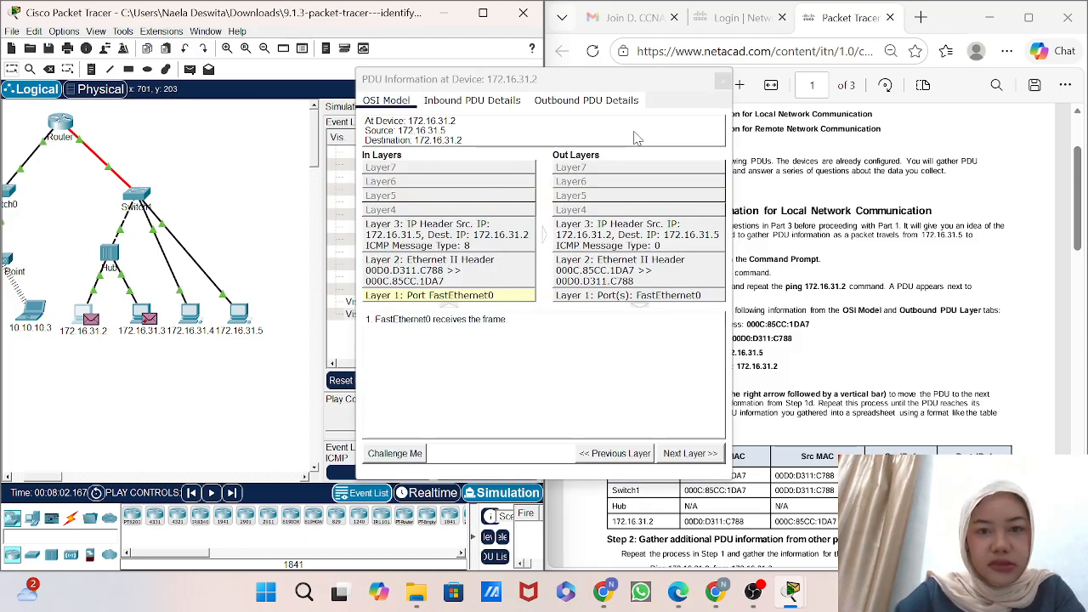
left_click(468, 101)
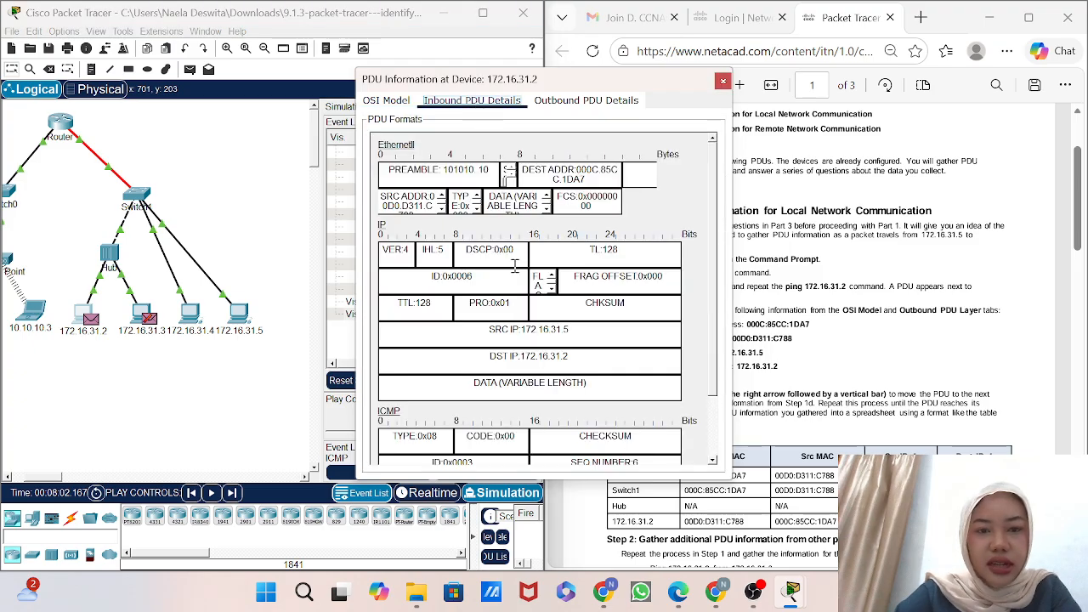
scroll(514, 265, "down", 2)
scroll(515, 265, "down", 1)
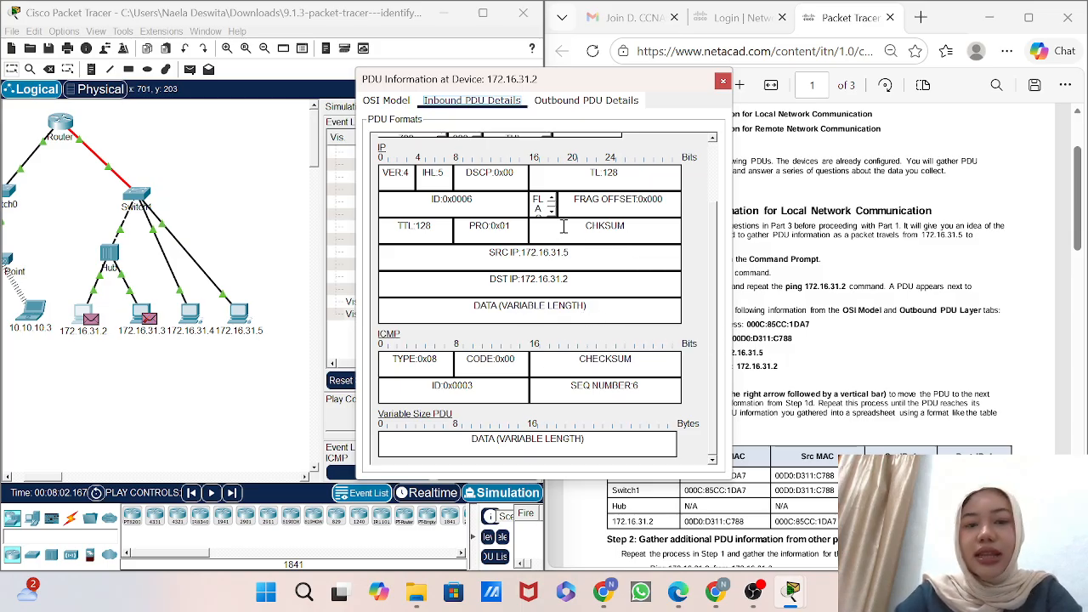
scroll(562, 225, "up", 3)
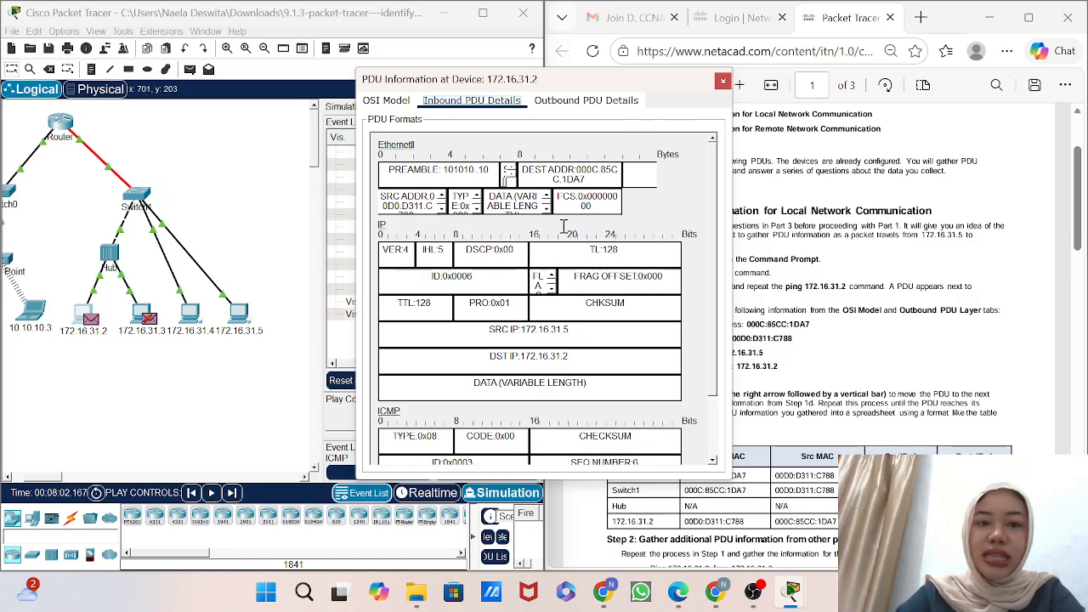
- Review the OSI Model layers and outbound details of the PDU at 172.16.31.2, and close the PDU information
left_click(388, 102)
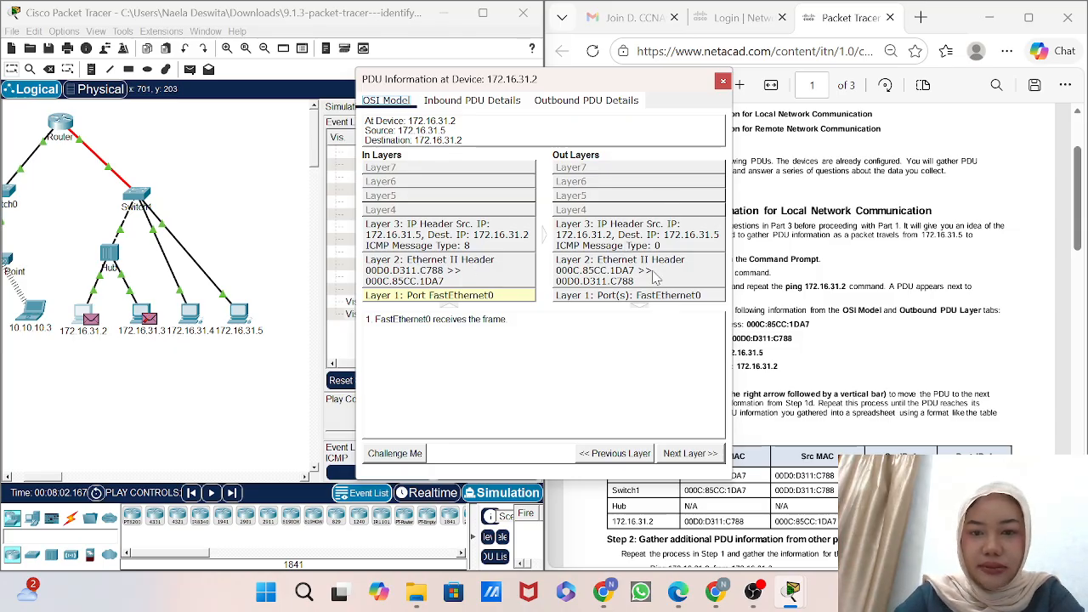
left_click(571, 109)
scroll(488, 419, "down", 3)
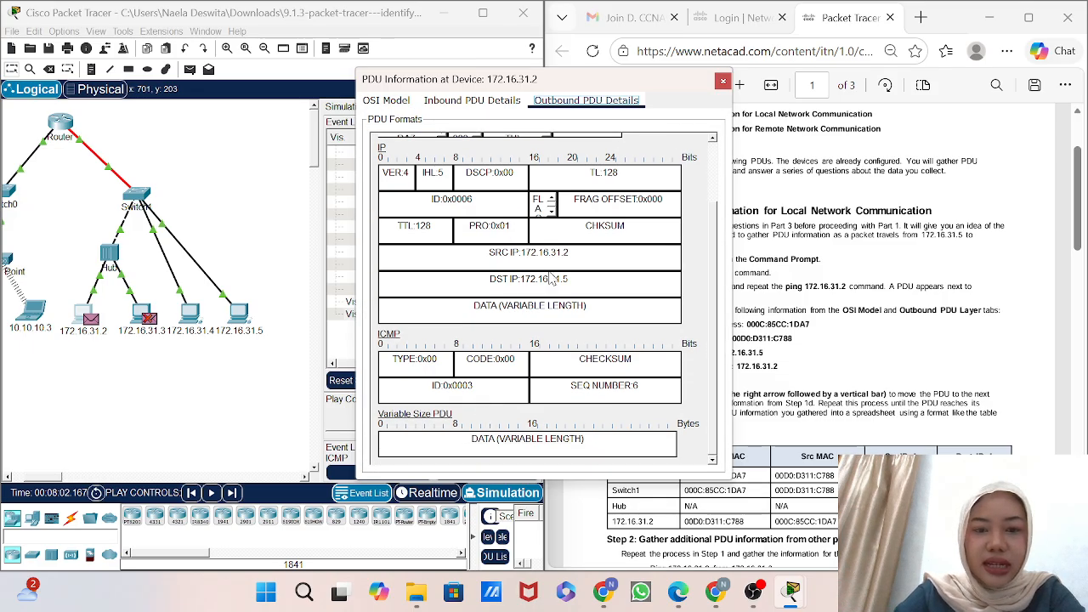
scroll(581, 249, "up", 2)
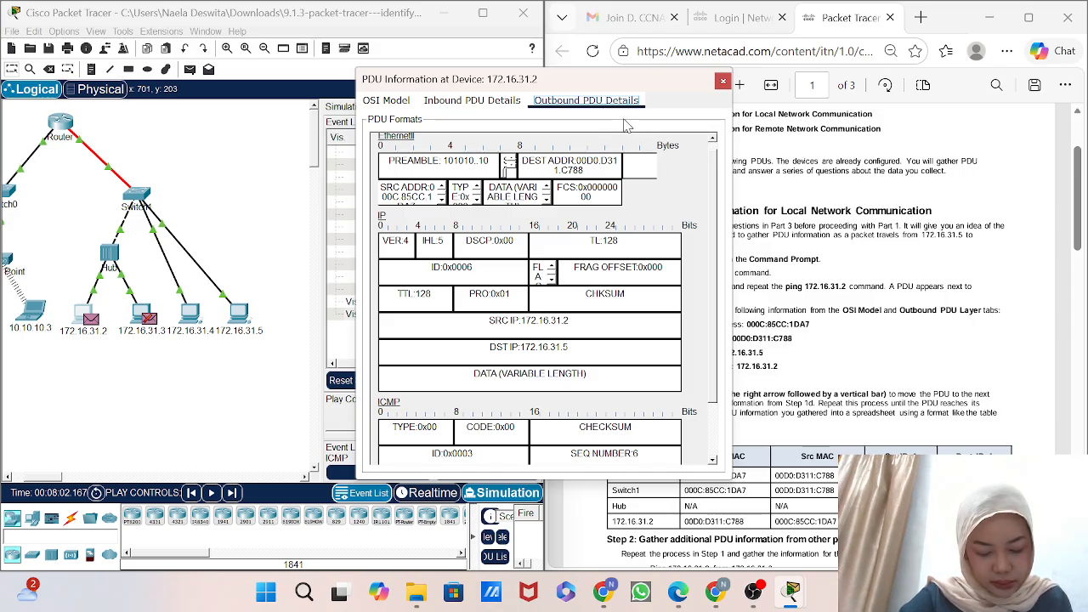
left_click(721, 82)
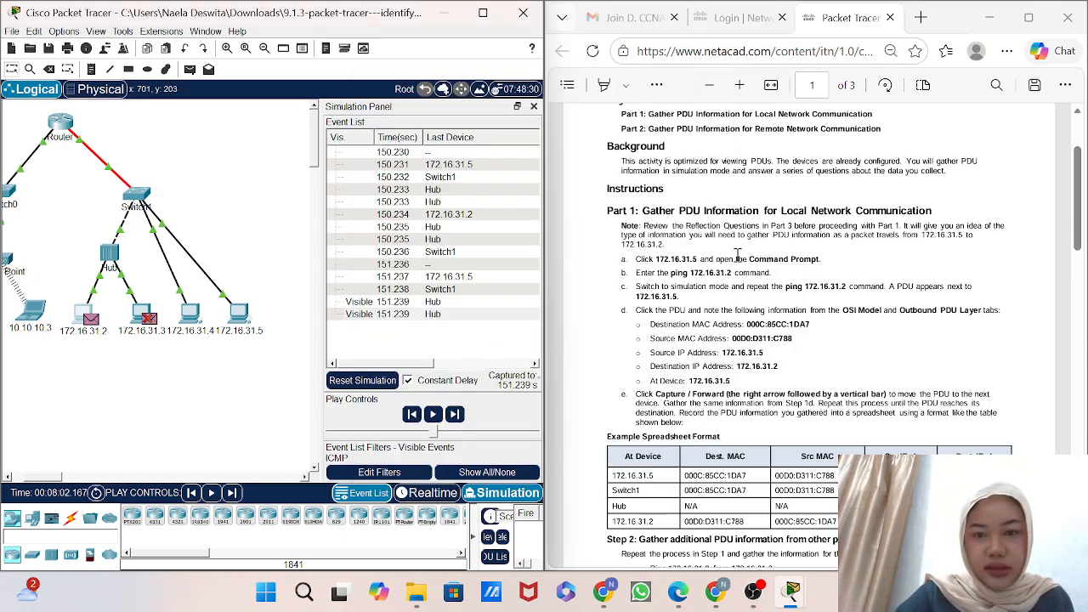
- Read the example spreadsheet in the instructions and check its 172.16.31.2 row against the outbound details of the PDU at that device
scroll(737, 255, "down", 1)
scroll(738, 255, "down", 3)
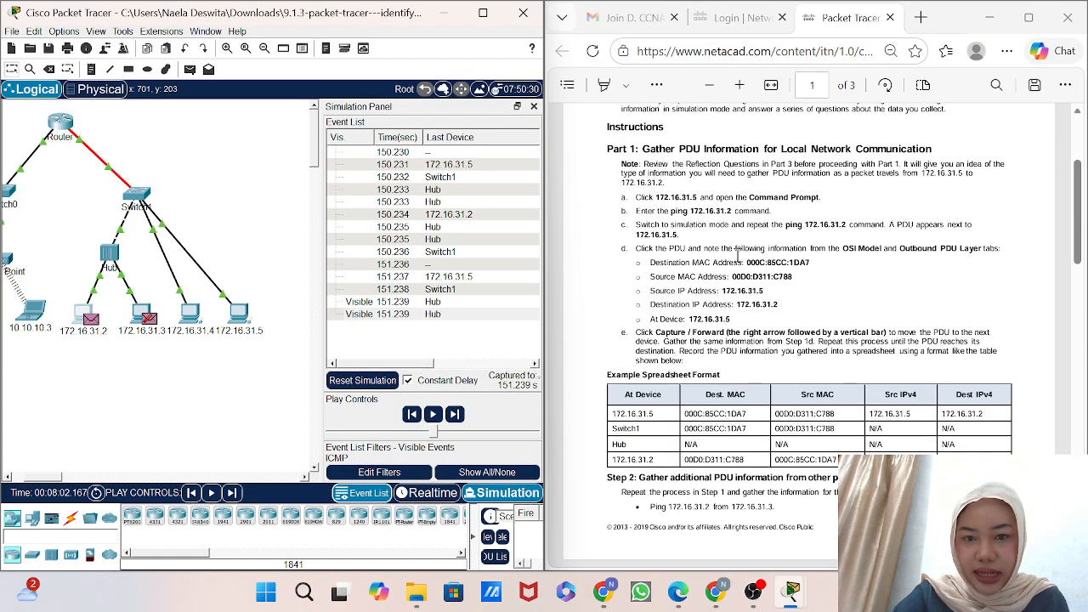
scroll(738, 255, "down", 2)
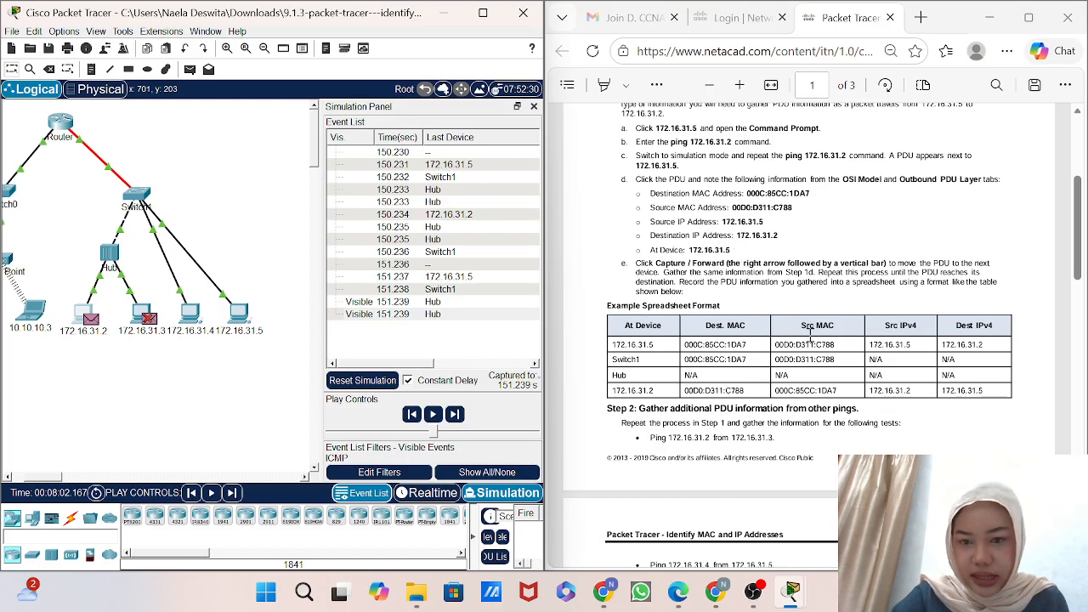
scroll(815, 366, "down", 1)
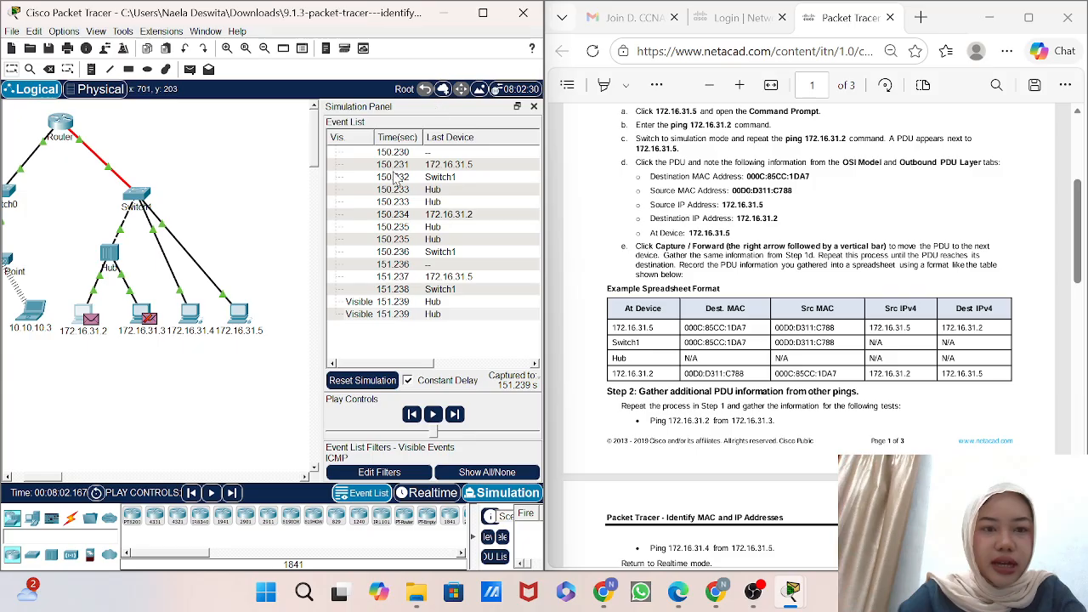
left_click(91, 320)
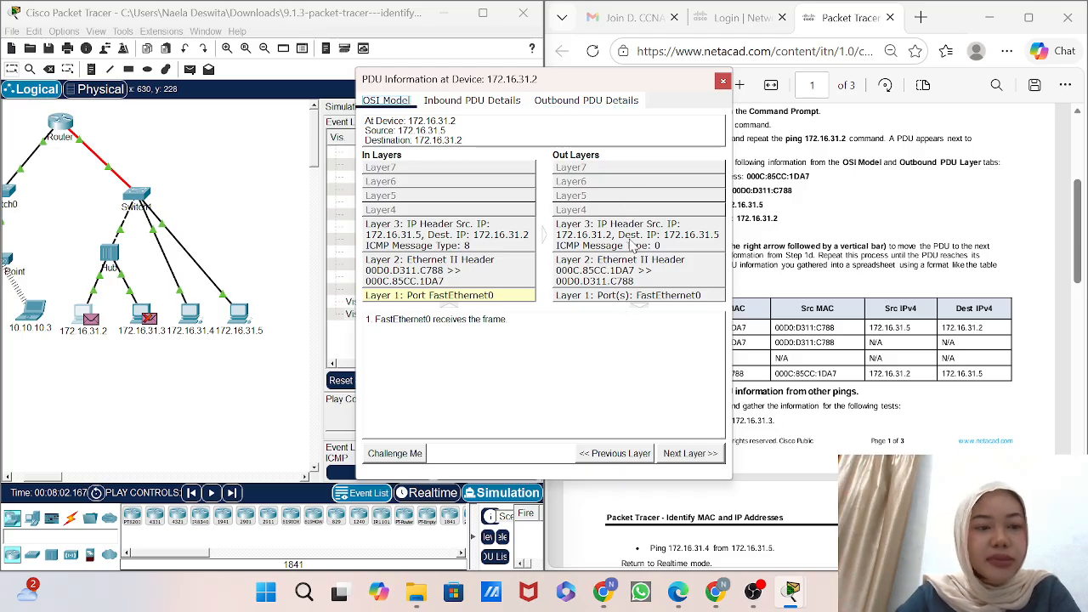
left_click(569, 100)
scroll(568, 243, "down", 2)
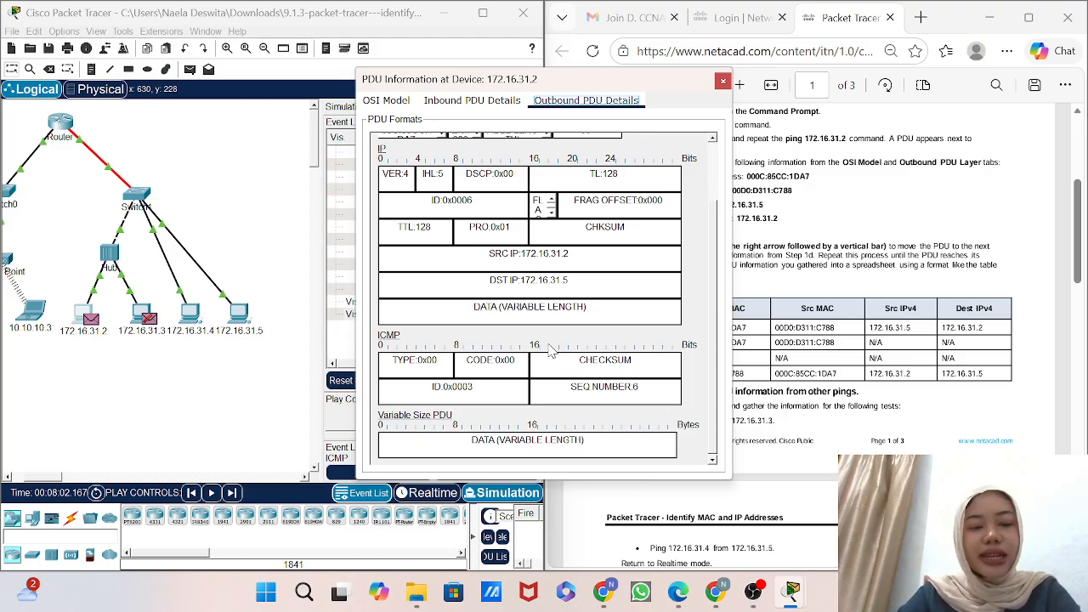
- Close the PDU information for 172.16.31.2 and read the instructions on the additional Step 2 ping tests and the start of Part 2
scroll(543, 292, "up", 4)
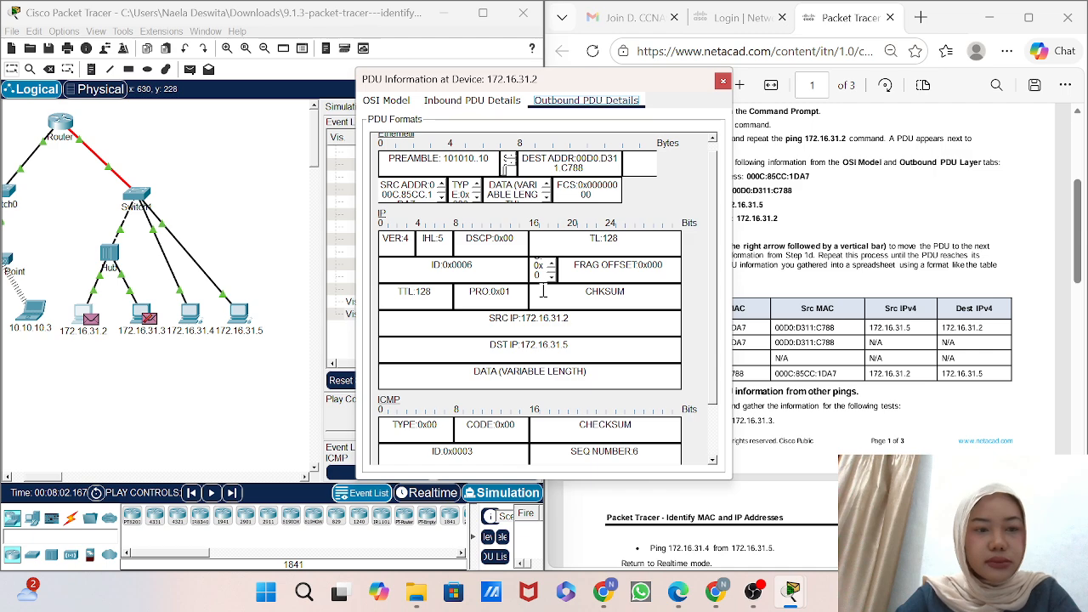
left_click(723, 81)
scroll(776, 315, "down", 1)
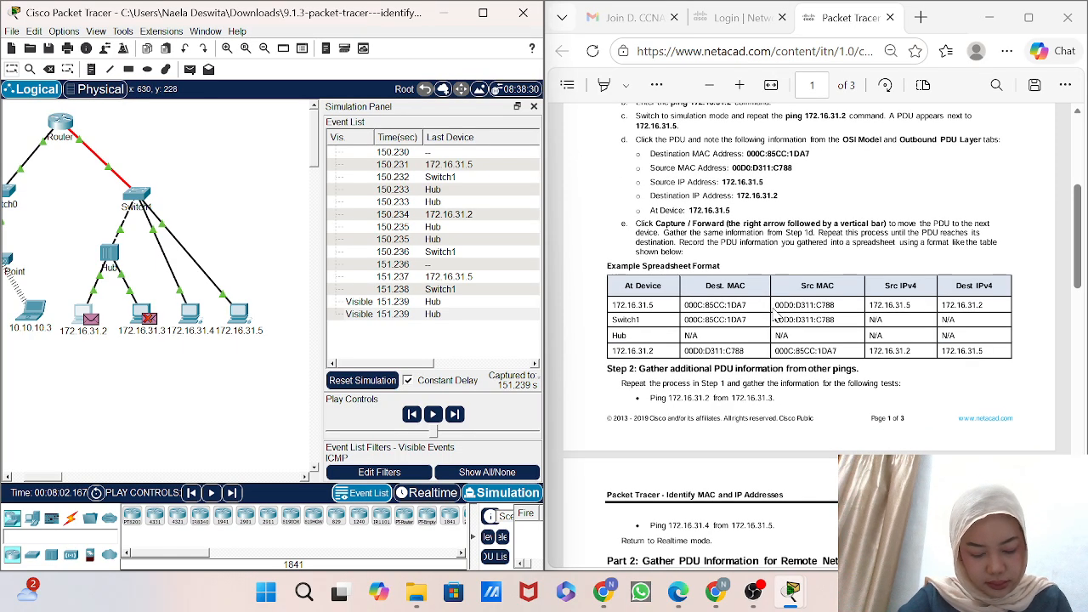
scroll(833, 255, "down", 1)
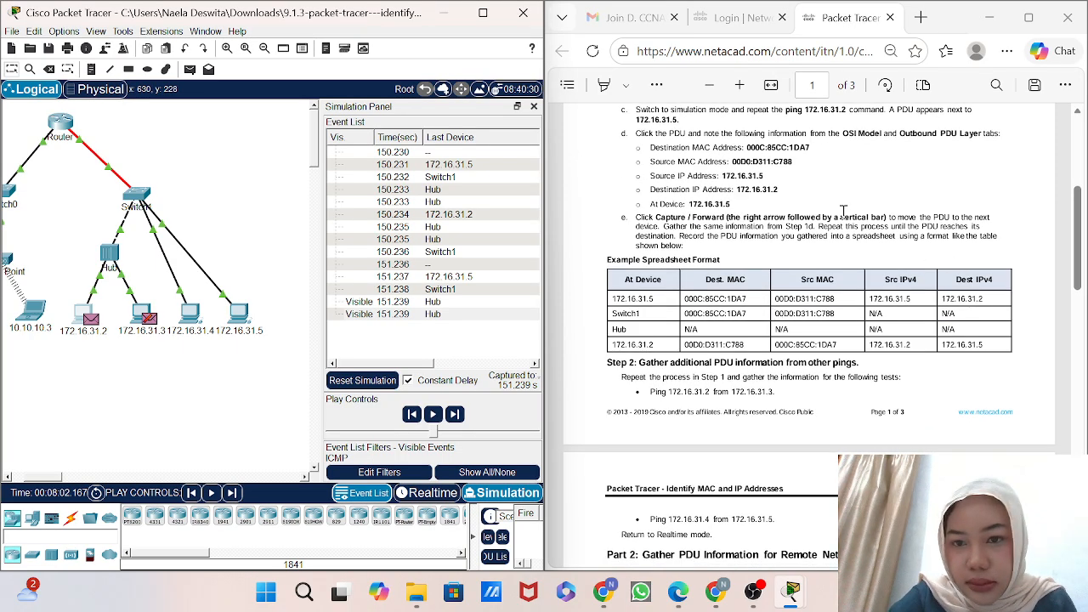
scroll(843, 212, "down", 5)
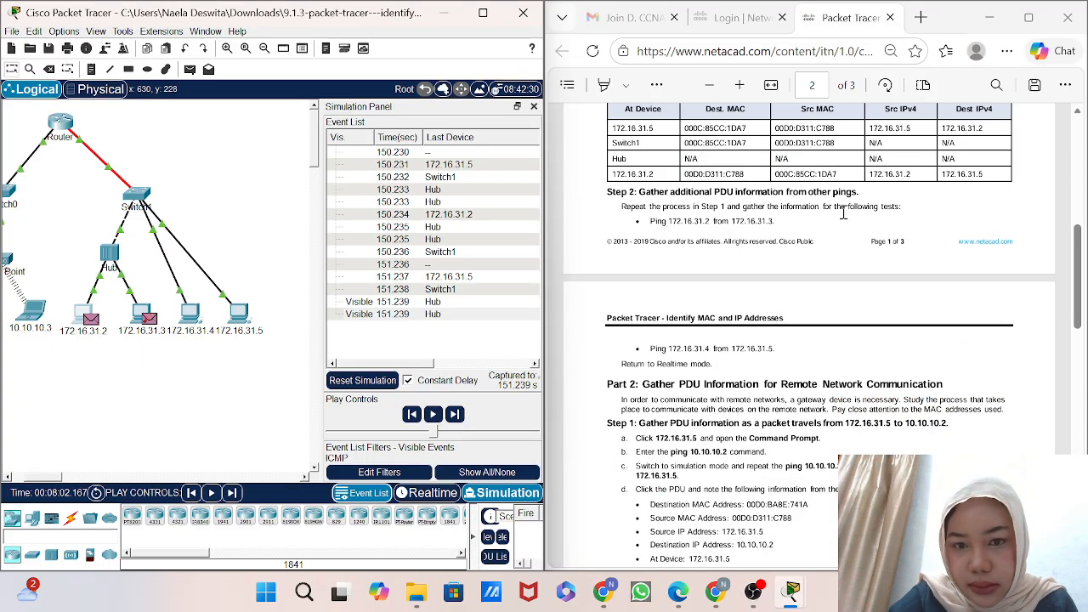
scroll(843, 212, "down", 3)
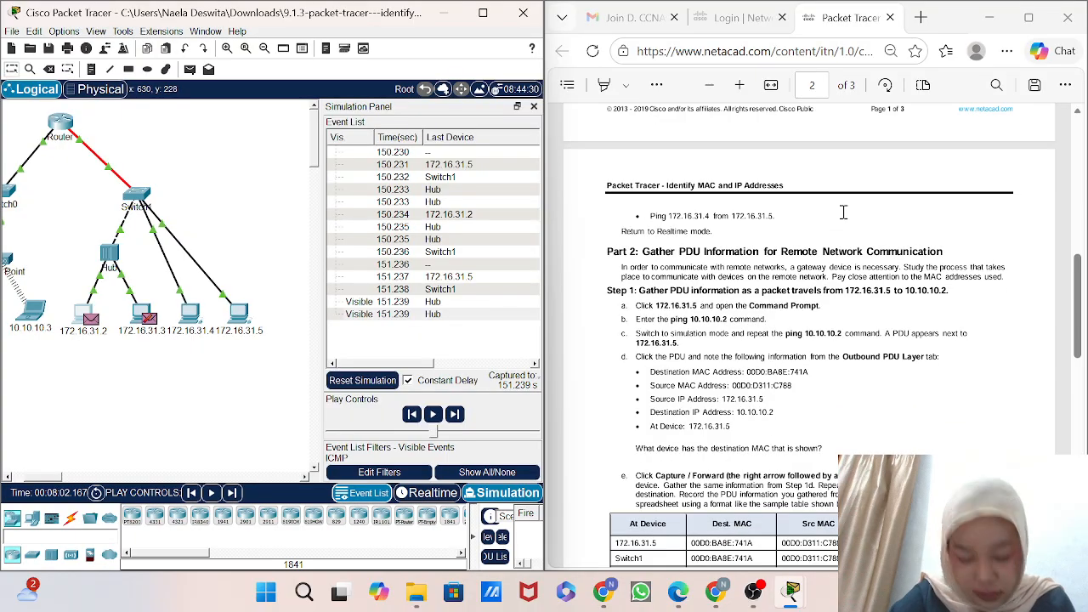
scroll(843, 212, "down", 1)
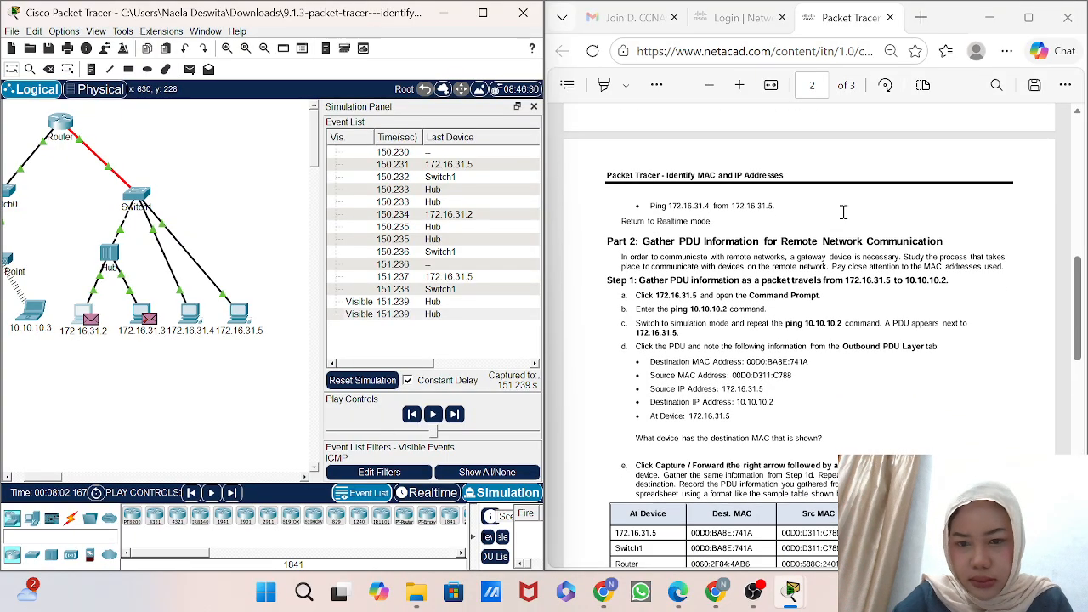
scroll(843, 212, "up", 1)
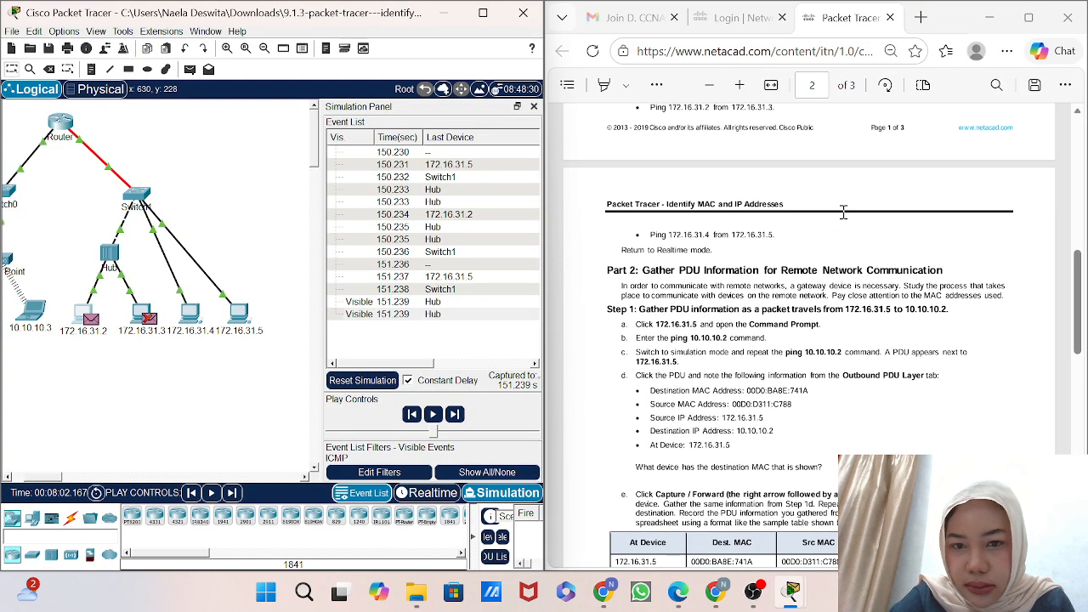
scroll(843, 212, "up", 7)
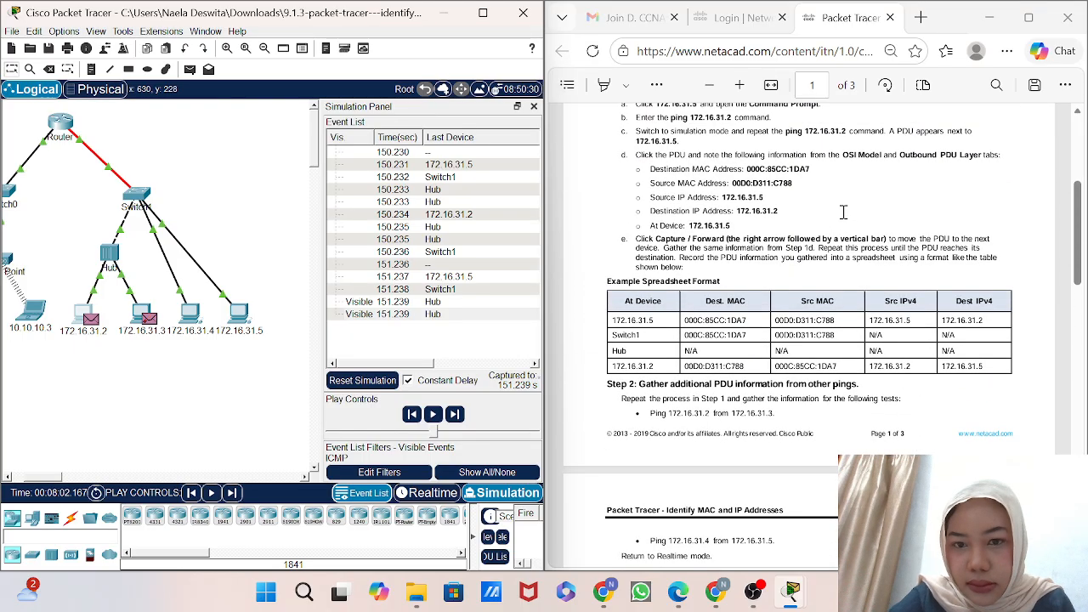
scroll(843, 212, "up", 2)
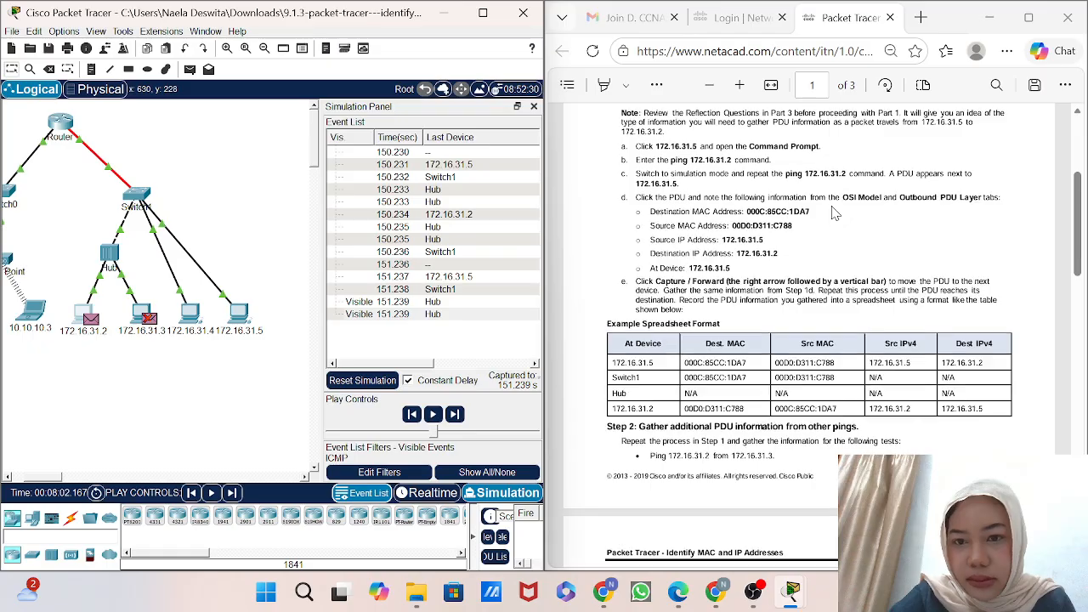
scroll(836, 214, "up", 4)
scroll(836, 214, "down", 9)
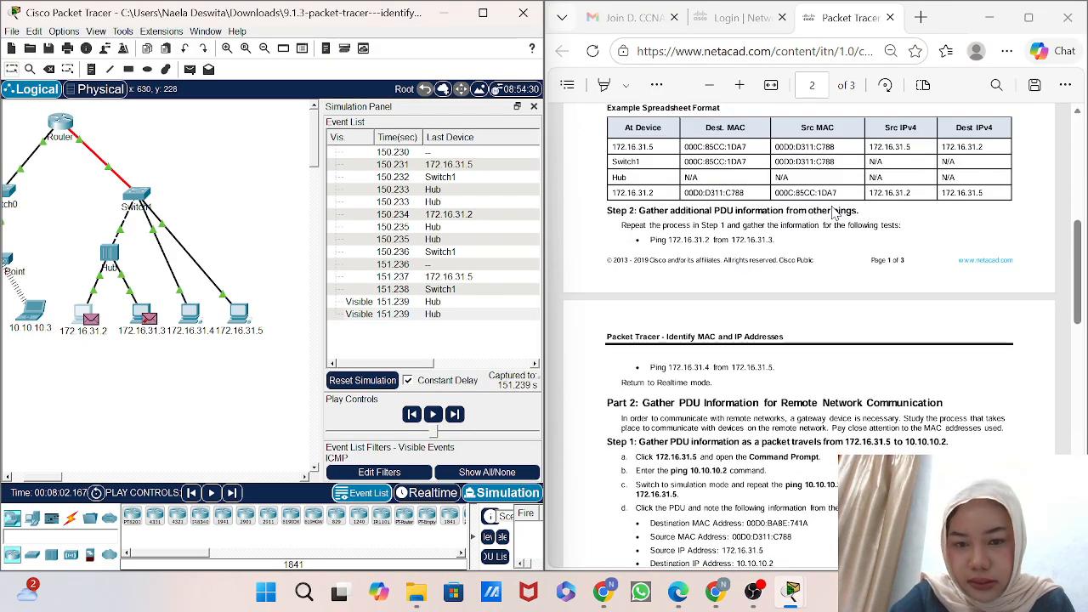
scroll(836, 213, "down", 4)
scroll(835, 213, "down", 1)
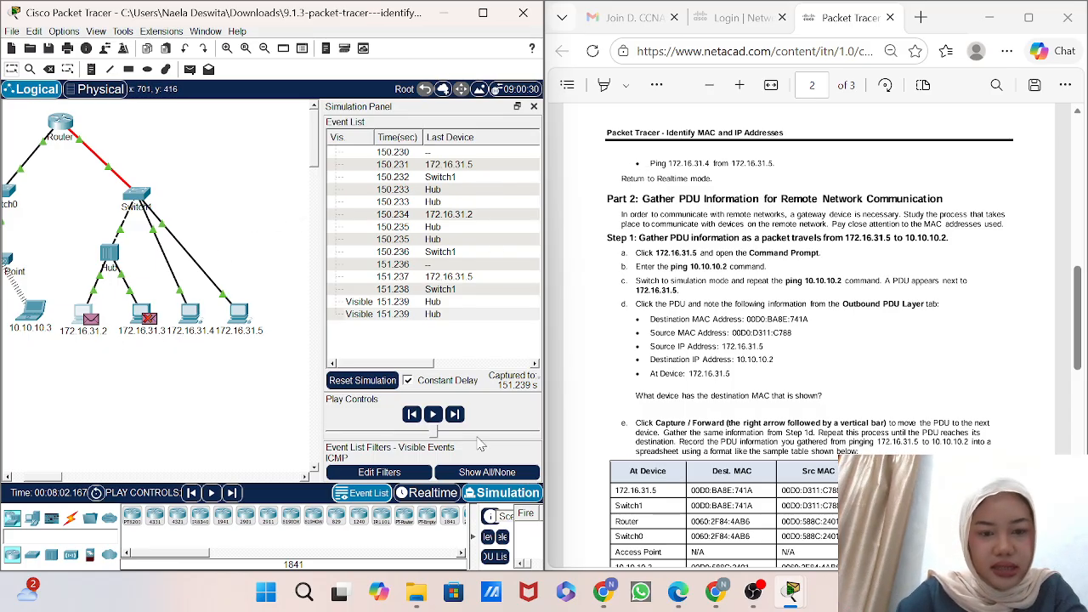
- Switch the simulation back to Realtime mode and open the Command Prompt of PC 172.16.31.2
left_click(435, 494)
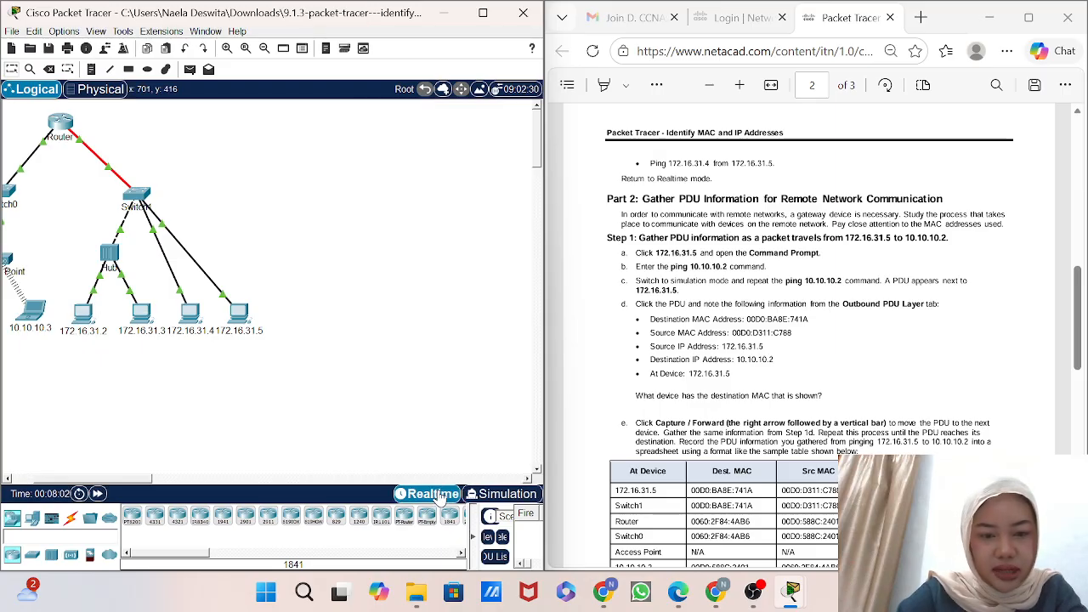
left_click(82, 316)
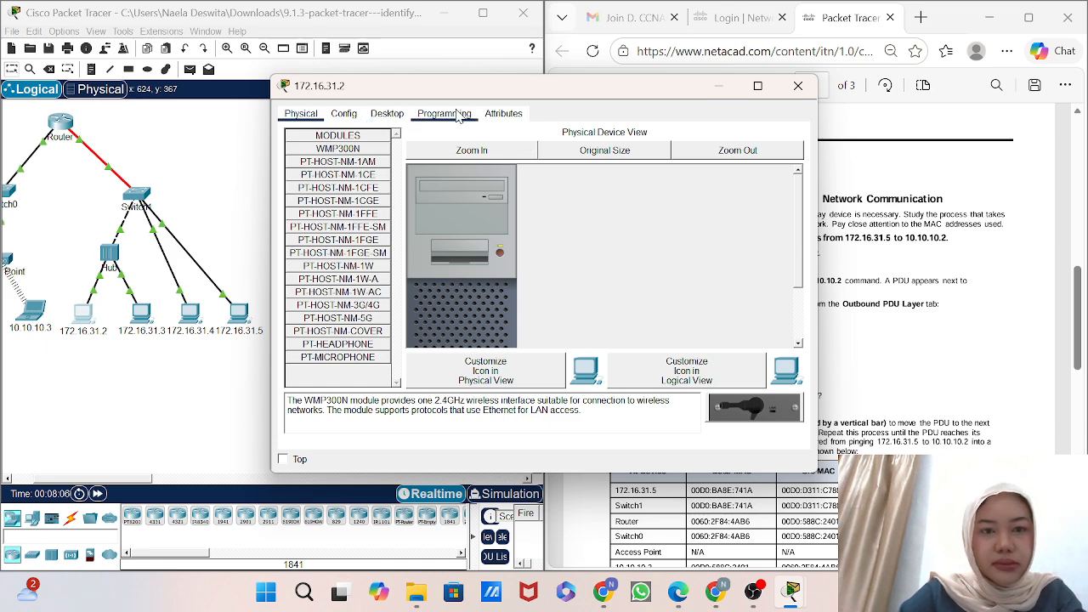
left_click(400, 119)
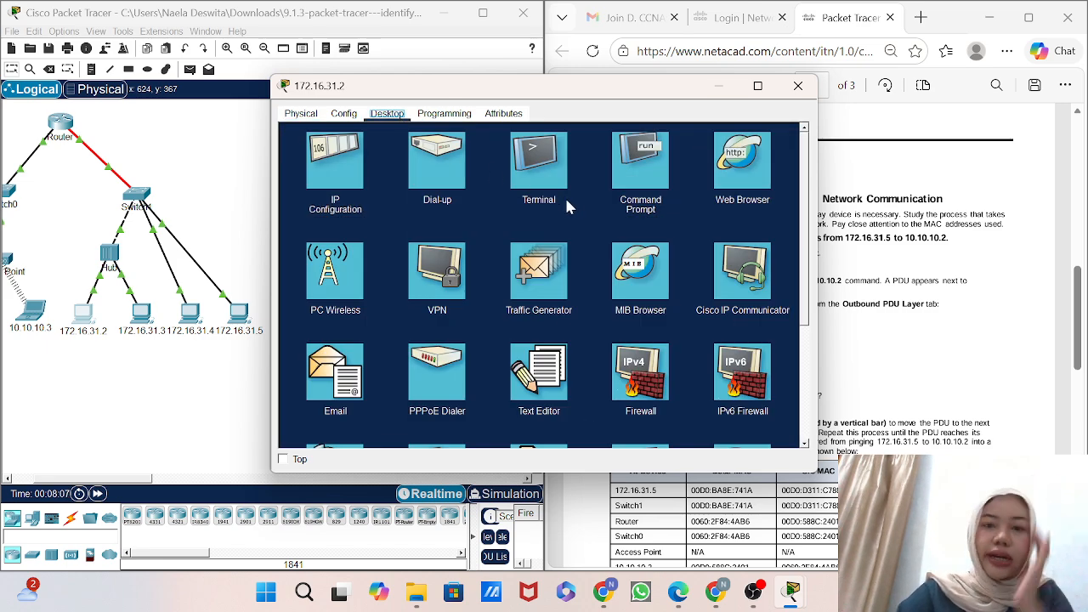
left_click(618, 180)
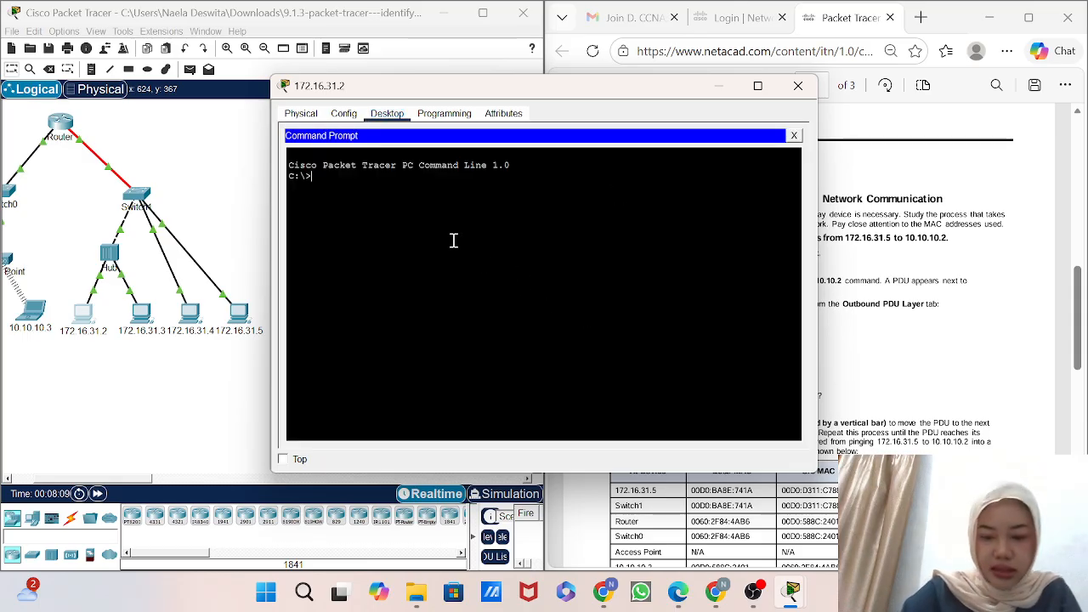
type("ping 192")
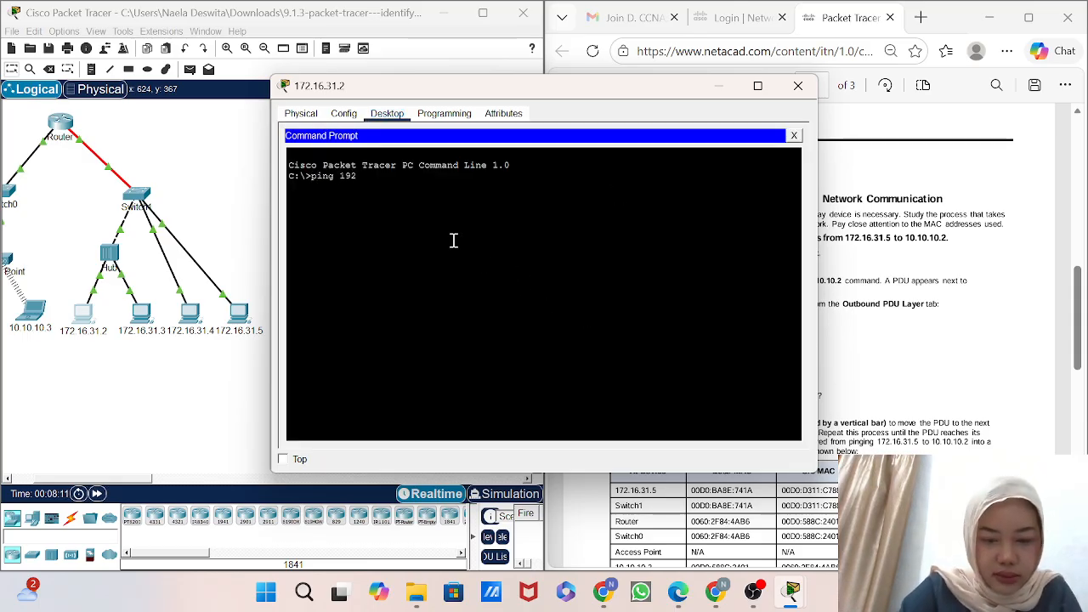
type(".16")
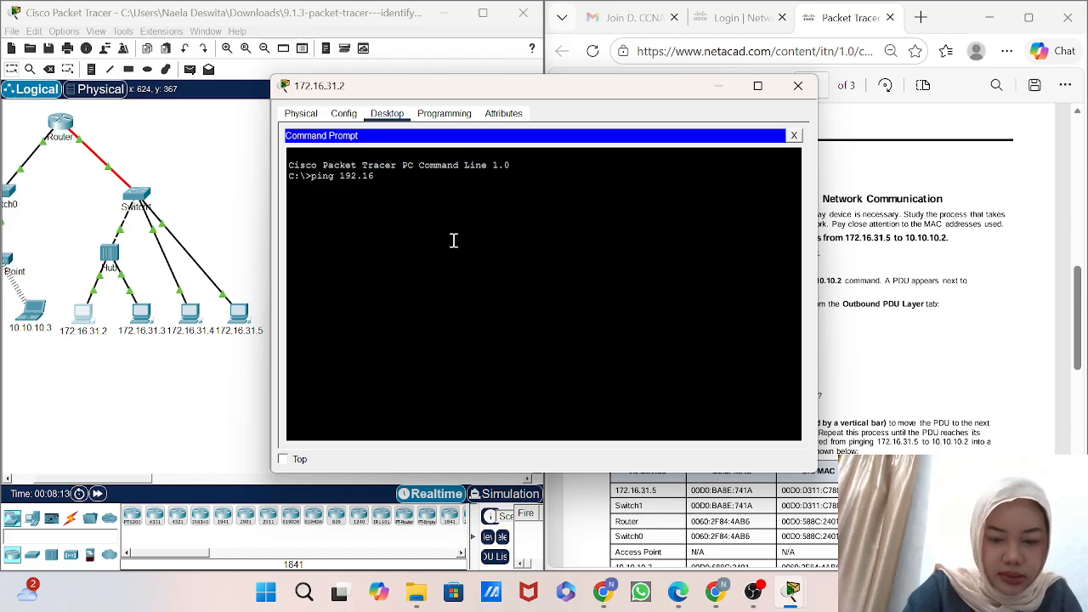
type("8")
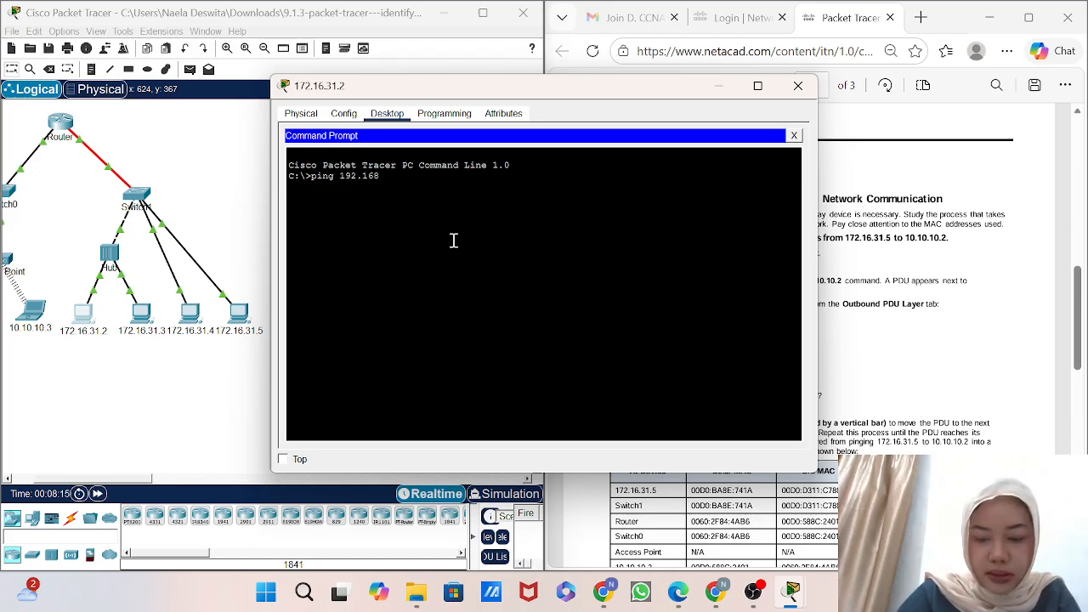
type(".")
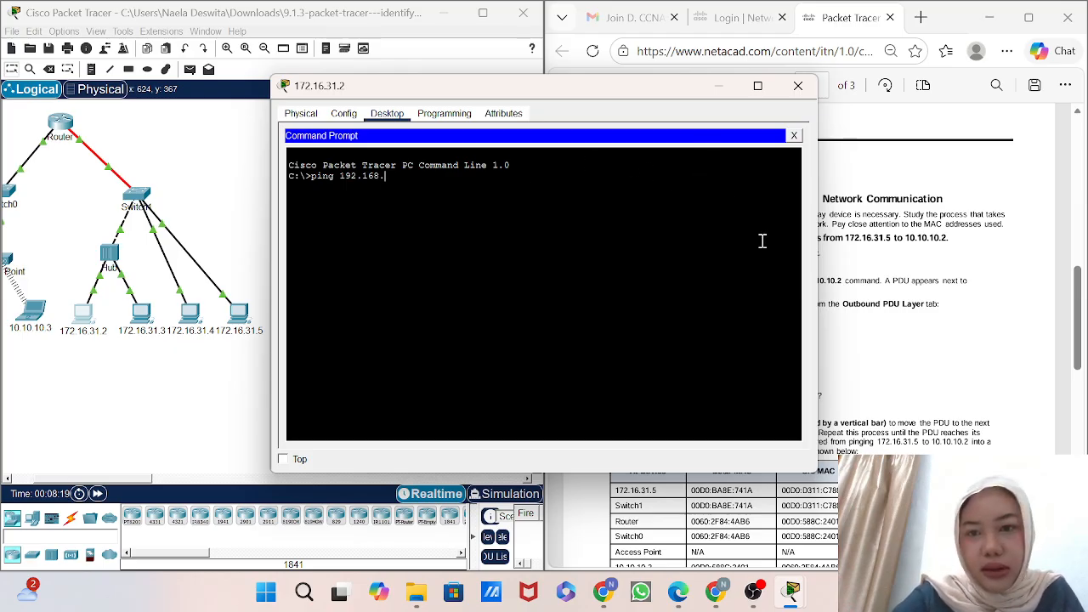
- Check the Step 2 tests in the instructions, ping 172.16.31.3 from 172.16.31.2, and minimize that PC's window
scroll(970, 420, "up", 1)
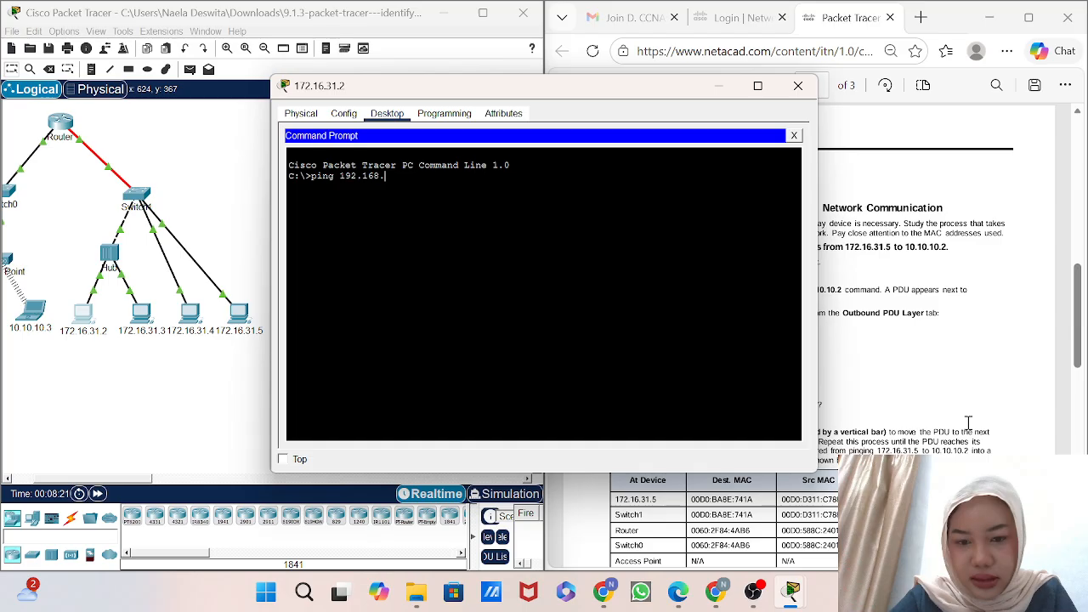
scroll(969, 423, "down", 3)
scroll(968, 422, "up", 1)
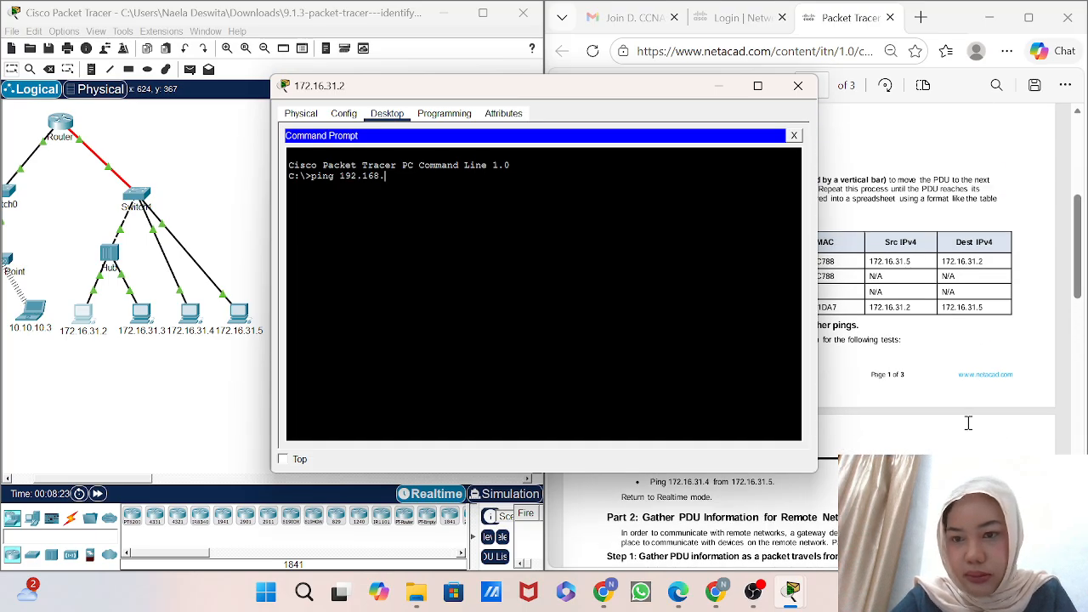
left_click_drag(644, 91, 712, 159)
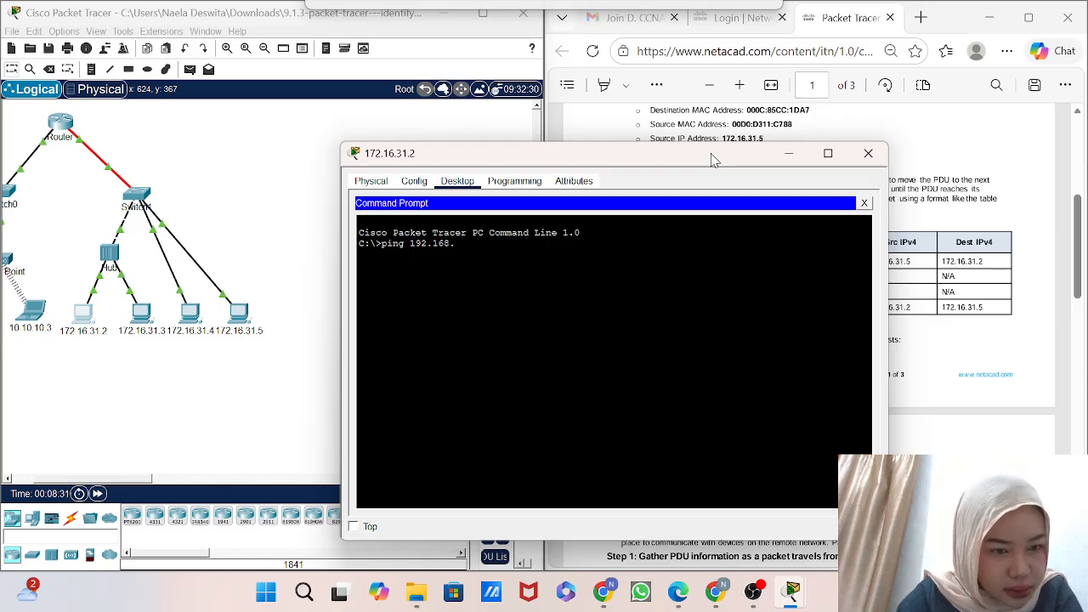
left_click_drag(712, 159, 633, 114)
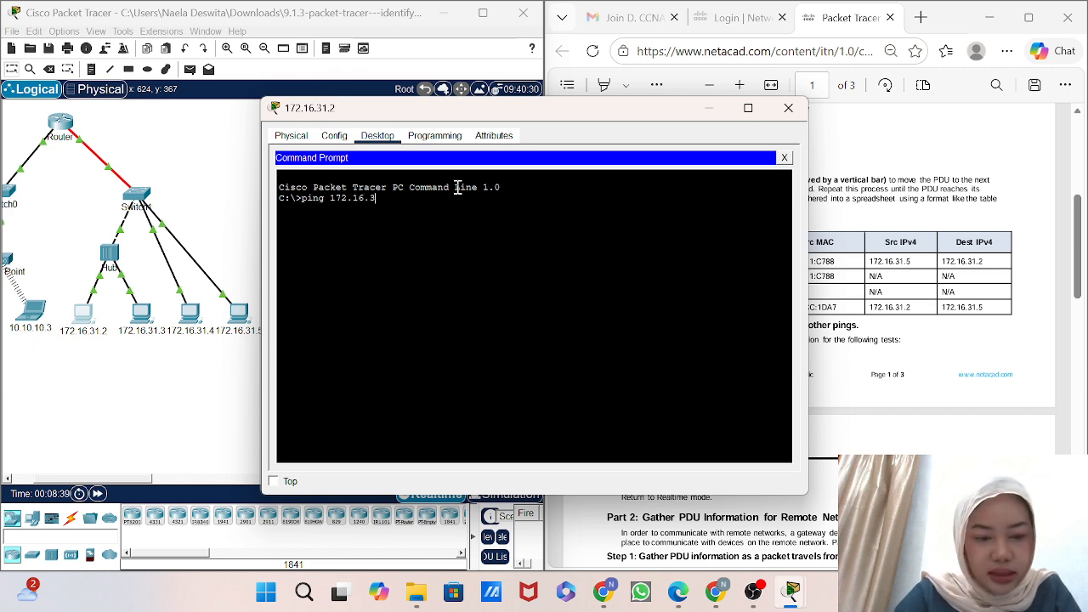
key("Return")
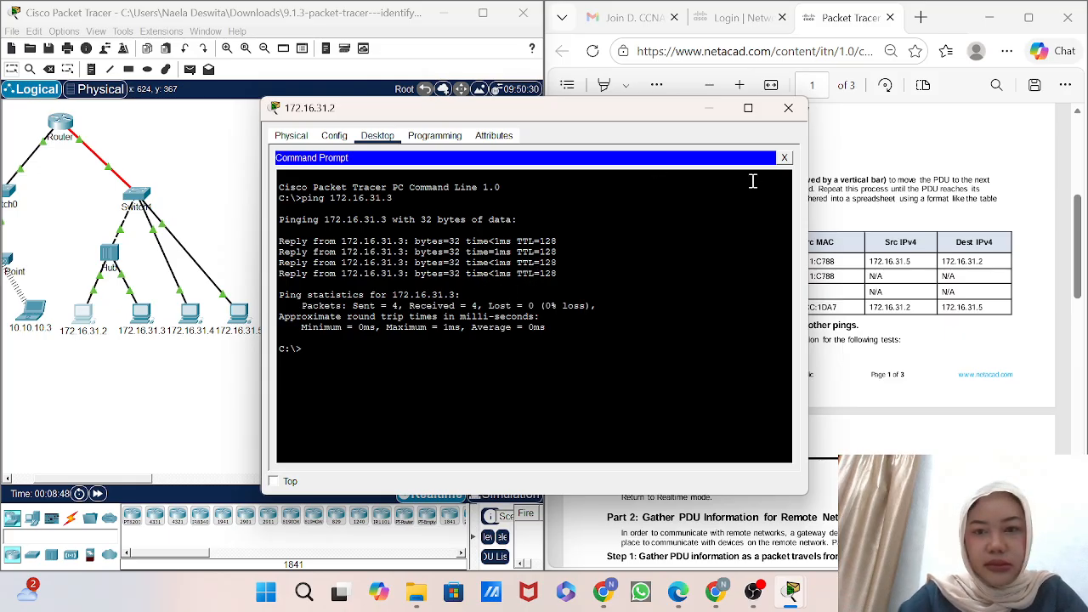
left_click(711, 113)
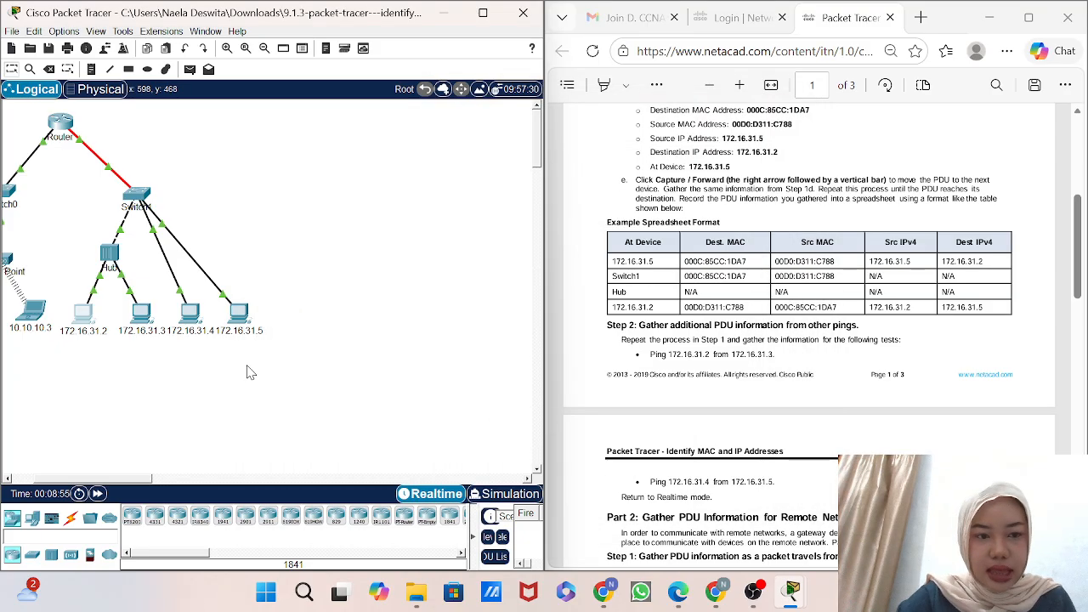
- Ping 172.16.31.5 from the Command Prompt of PC 172.16.31.4, and minimize that PC's window
left_click(194, 316)
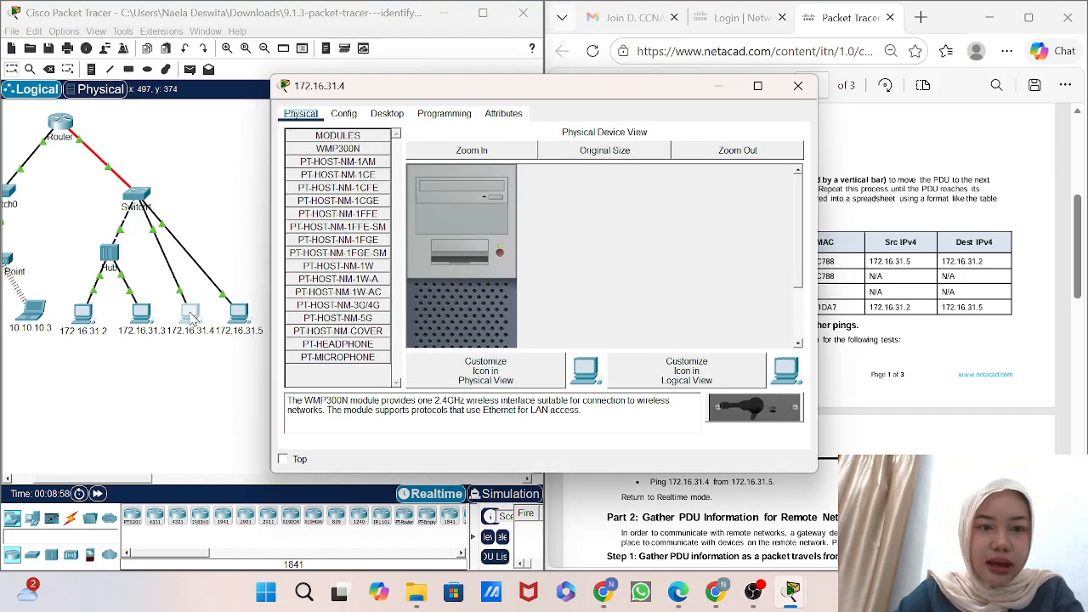
left_click(382, 118)
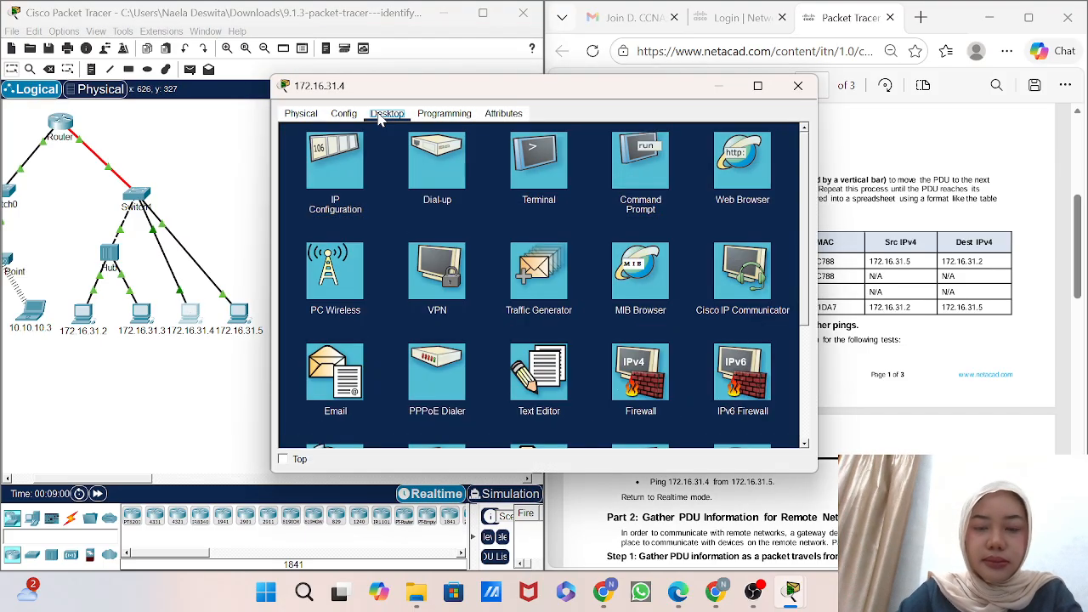
left_click(659, 163)
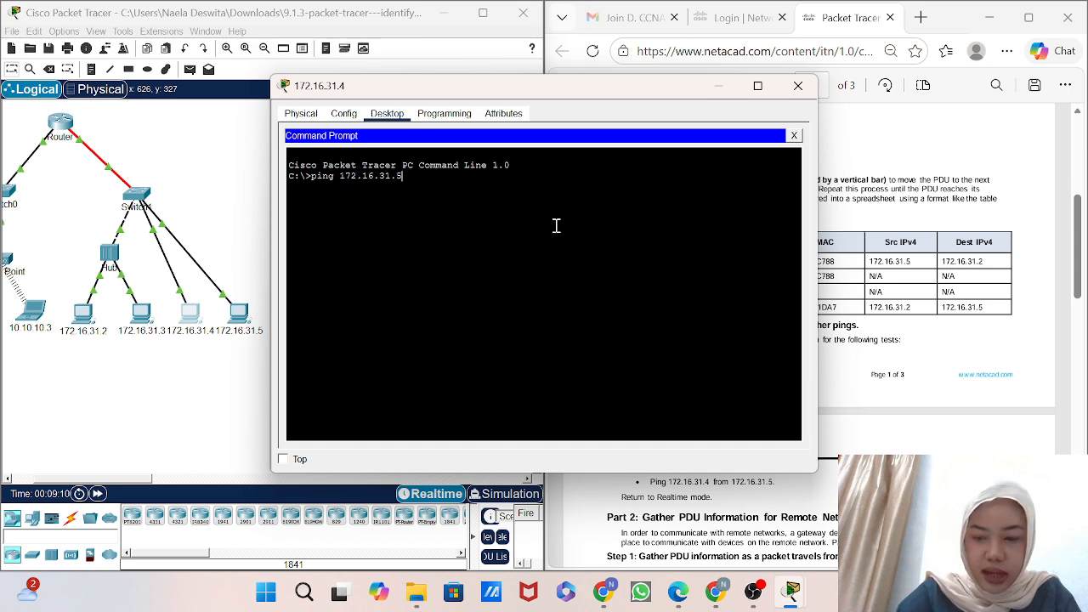
key("Return")
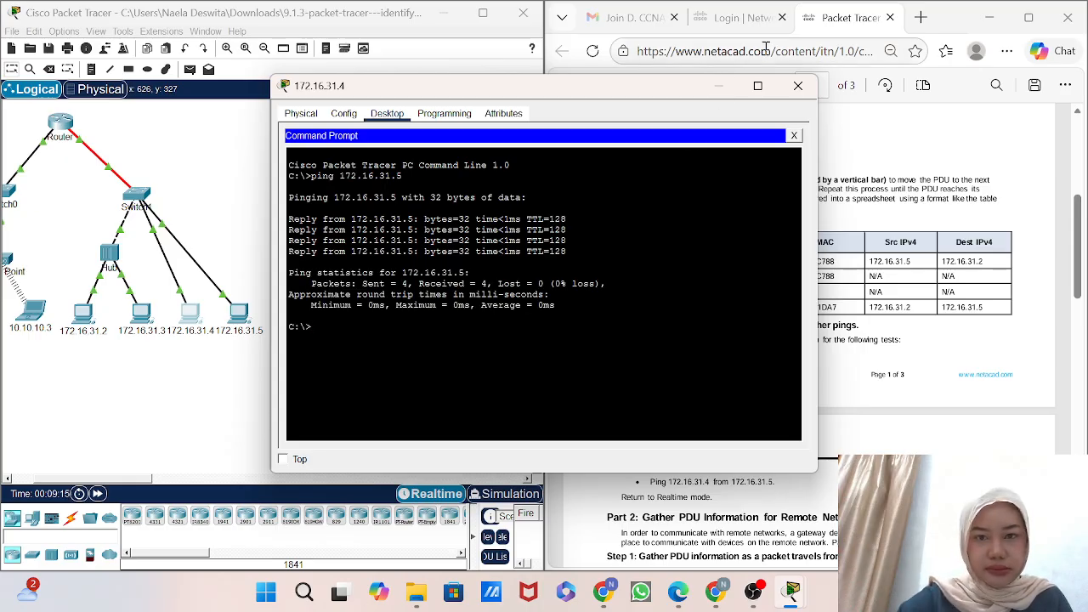
left_click(718, 87)
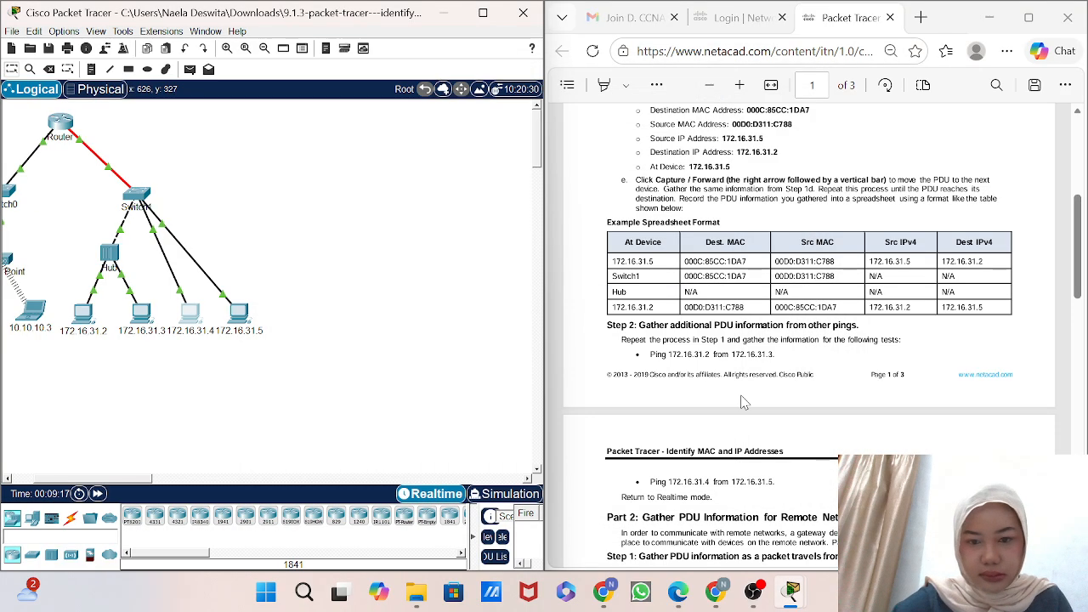
- Bring up the Command Prompt of PC 172.16.31.5 and read the Part 2 Step 1 instructions for the ping to 10.10.10.2
scroll(742, 403, "down", 3)
scroll(742, 403, "down", 1)
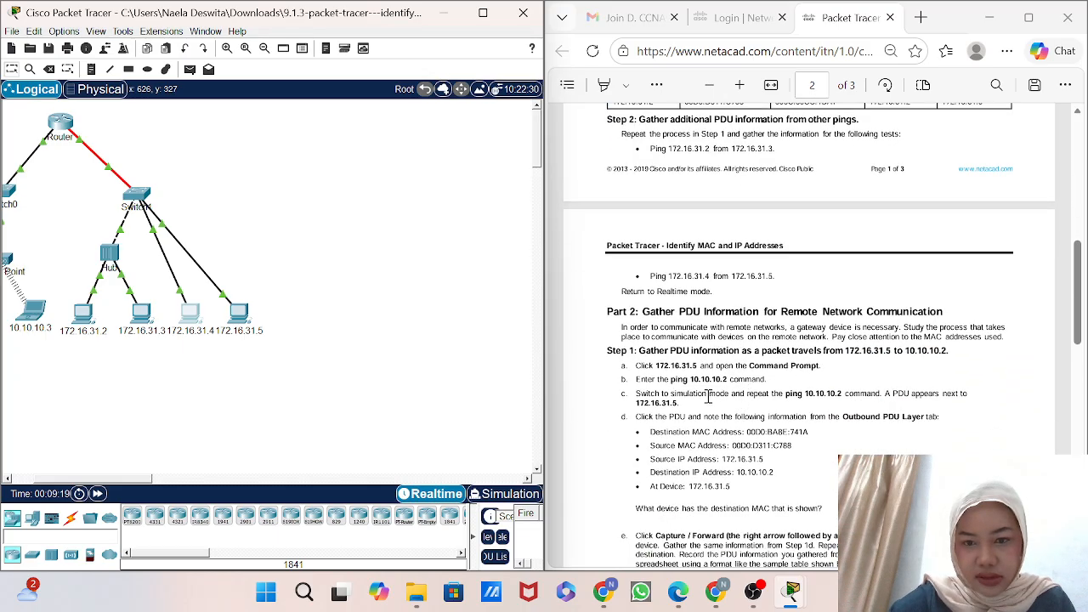
left_click(248, 316)
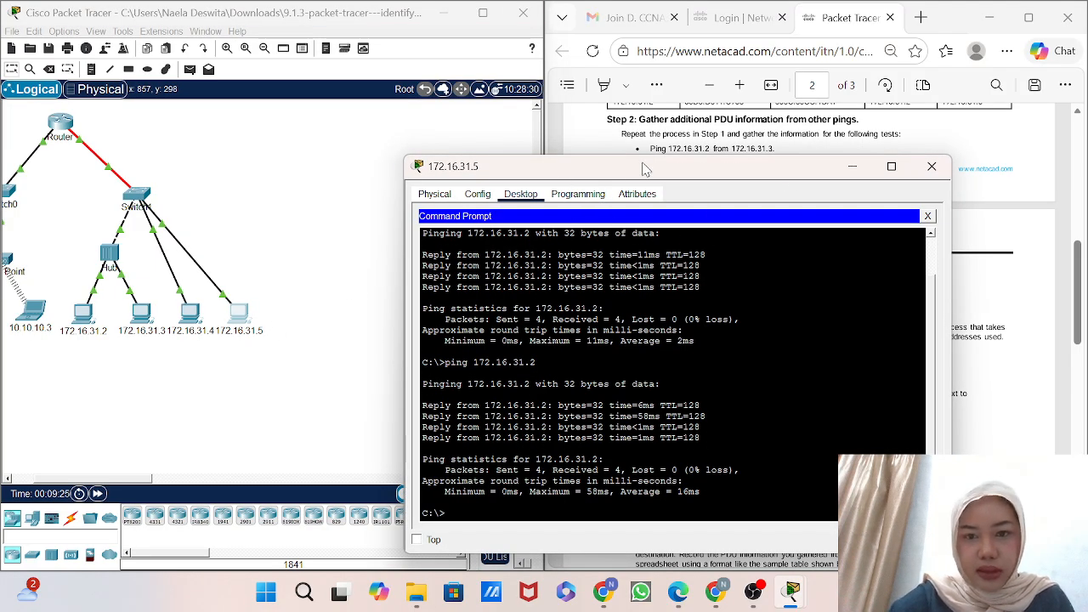
left_click_drag(775, 170, 548, 166)
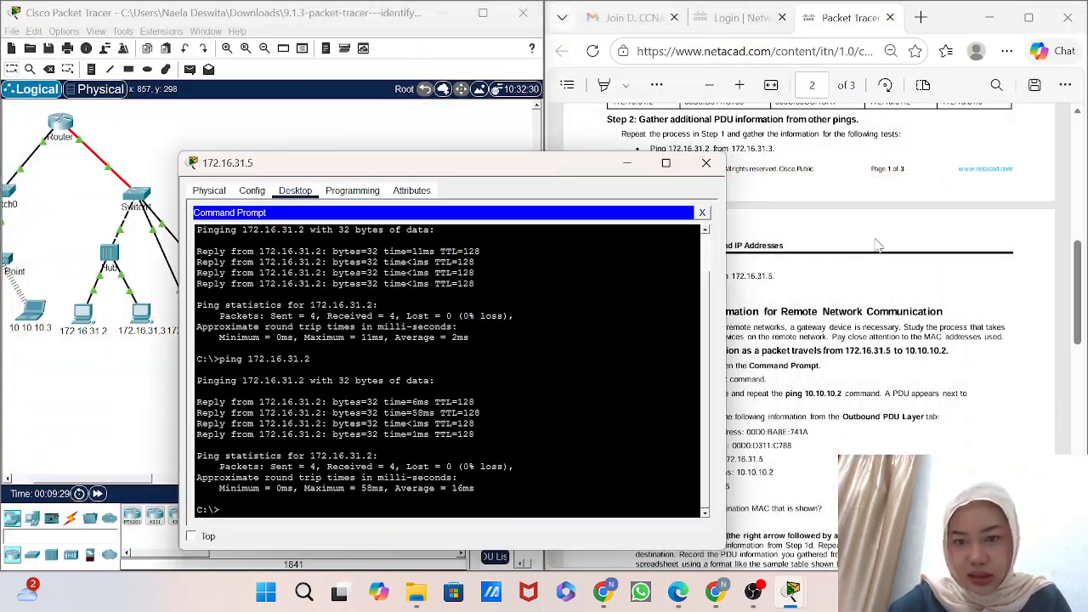
scroll(889, 253, "down", 5)
scroll(889, 253, "down", 4)
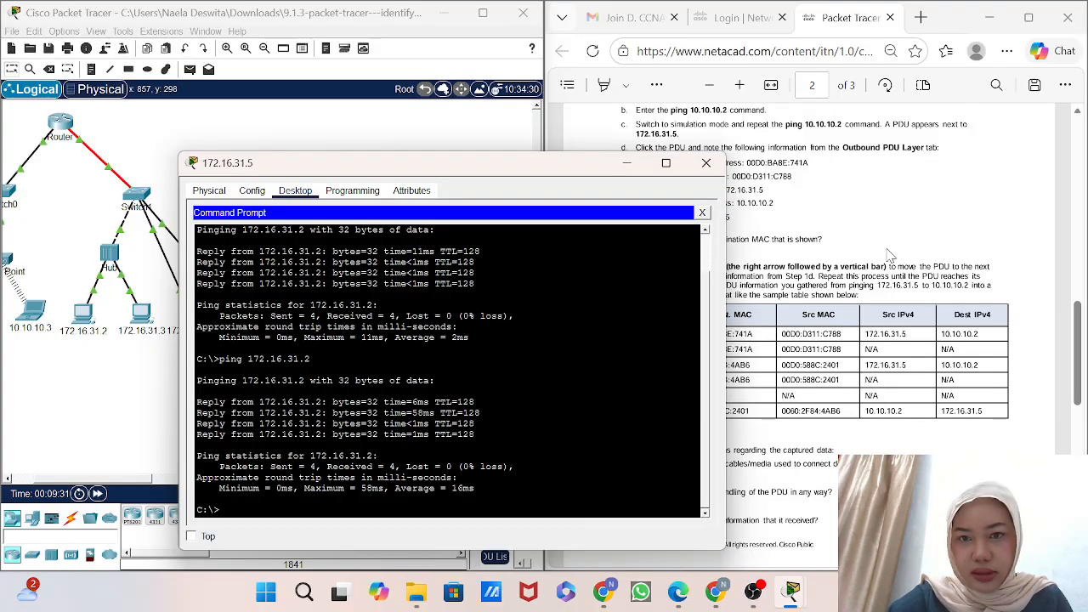
scroll(889, 253, "up", 5)
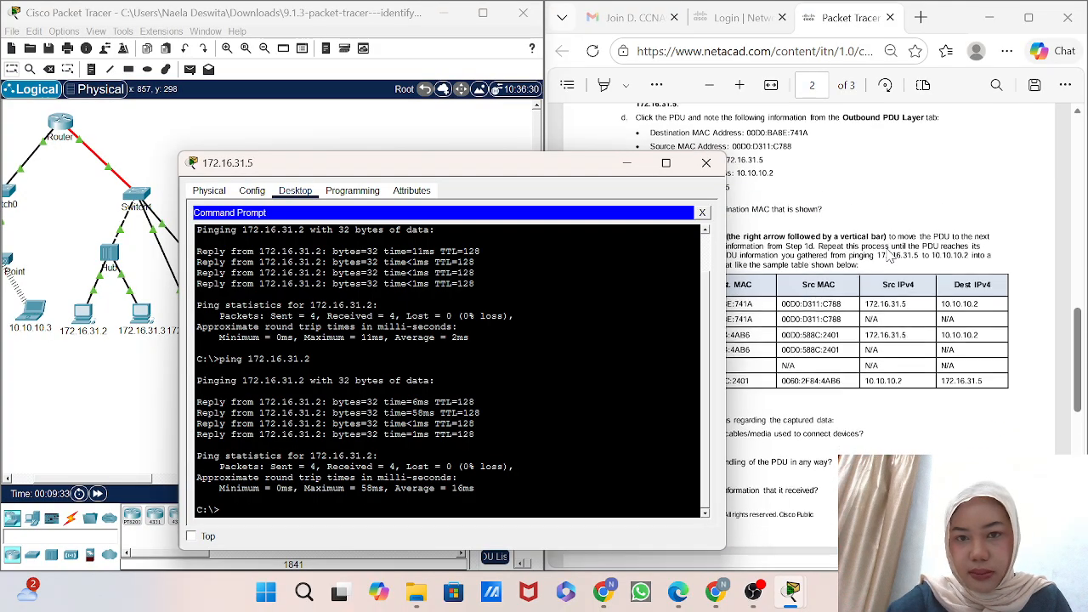
- Ping 10.10.10.2 from the Command Prompt of PC 172.16.31.5, and minimize that PC's window
scroll(890, 253, "down", 1)
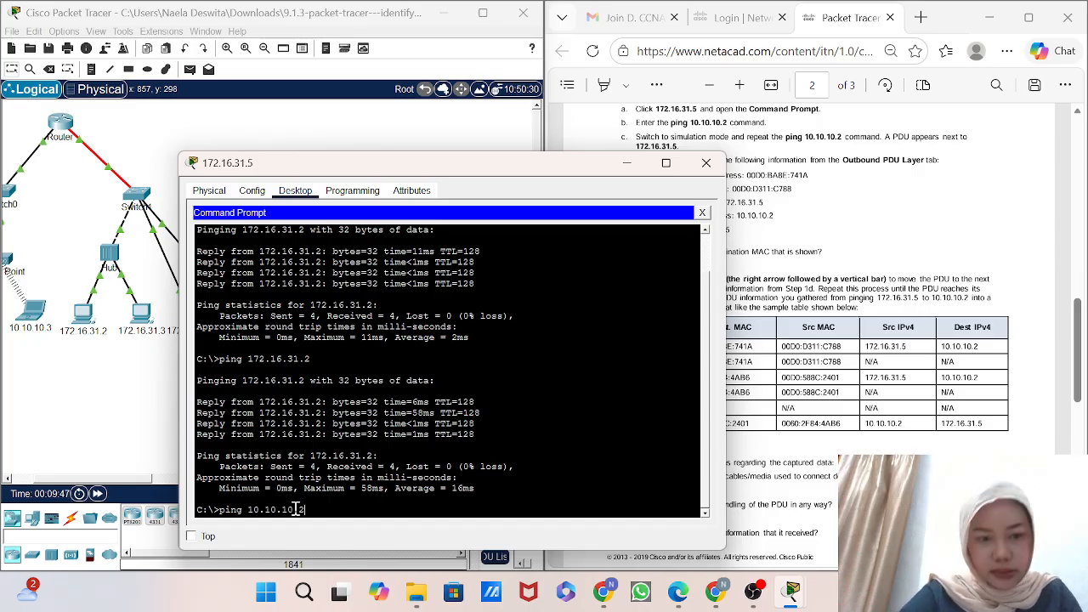
key("Return")
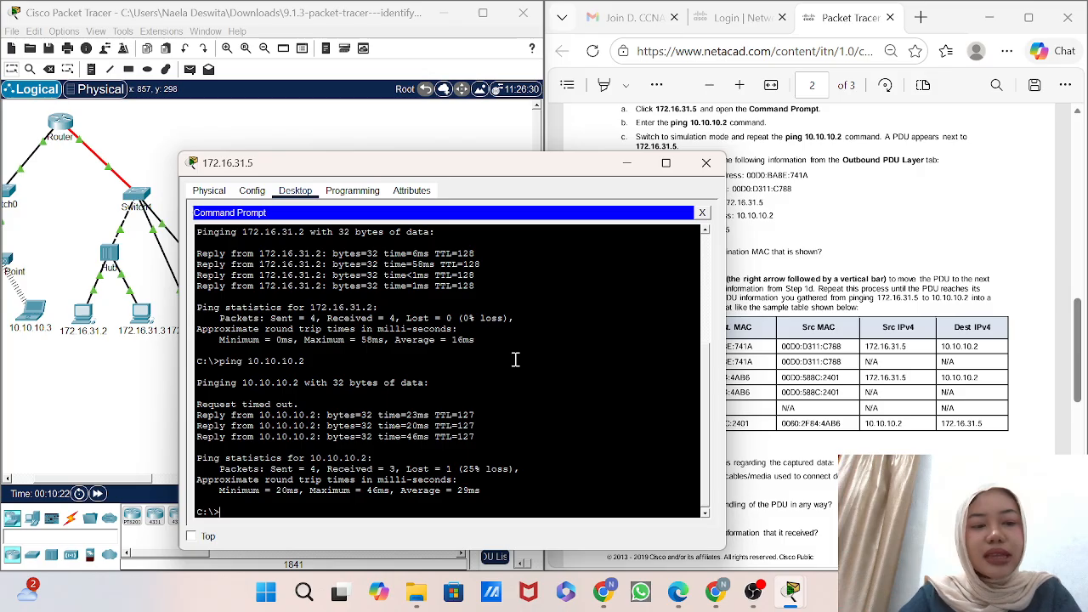
scroll(528, 389, "down", 1)
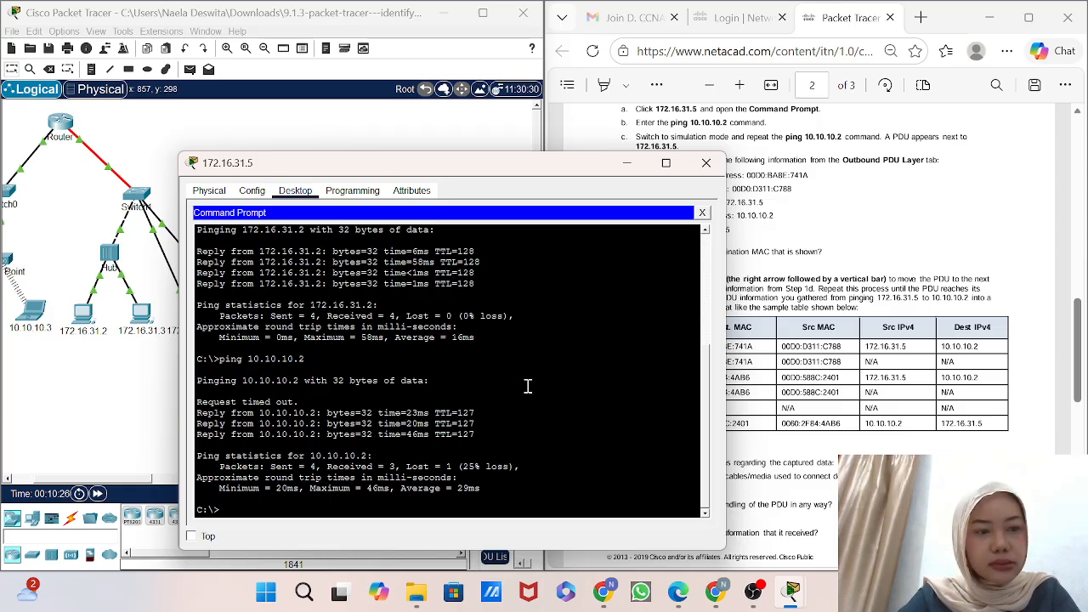
left_click(630, 165)
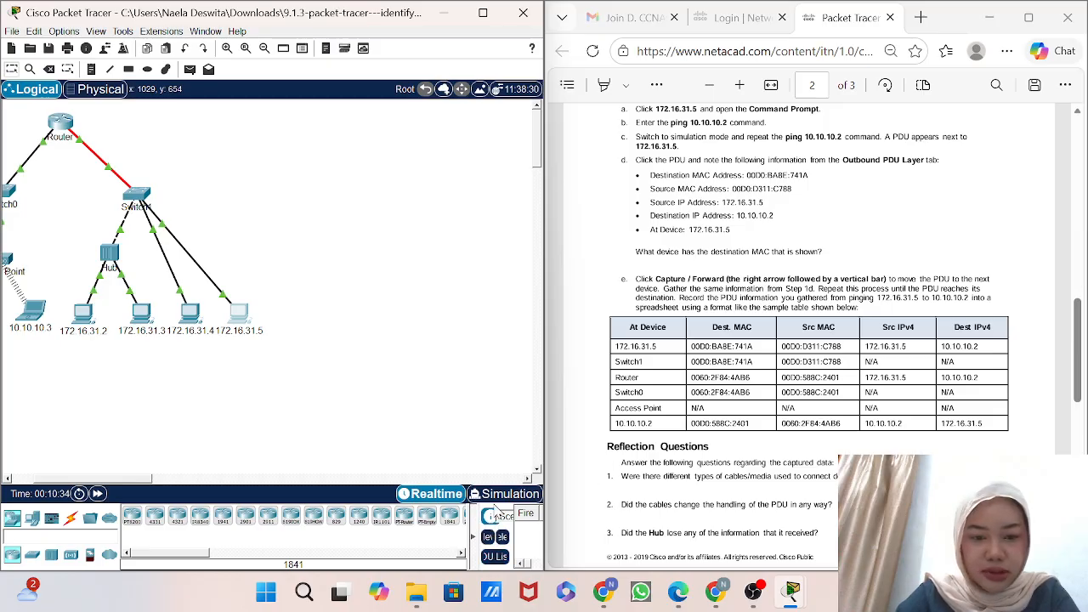
- Switch to Simulation mode, repeat the ping to 10.10.10.2 from the Command Prompt of 172.16.31.5, and minimize its window
left_click(503, 495)
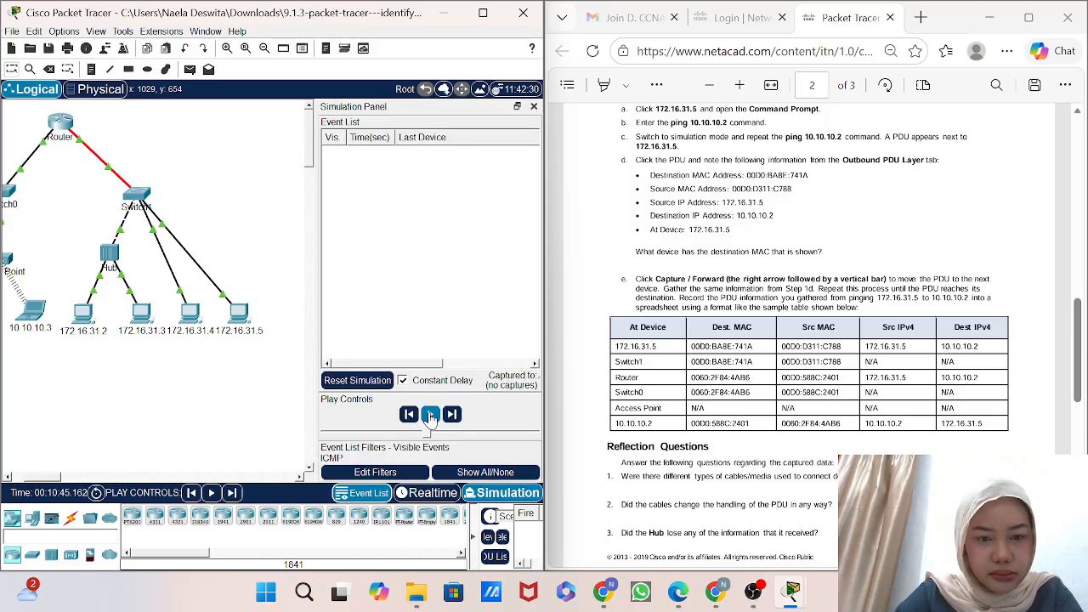
left_click(431, 415)
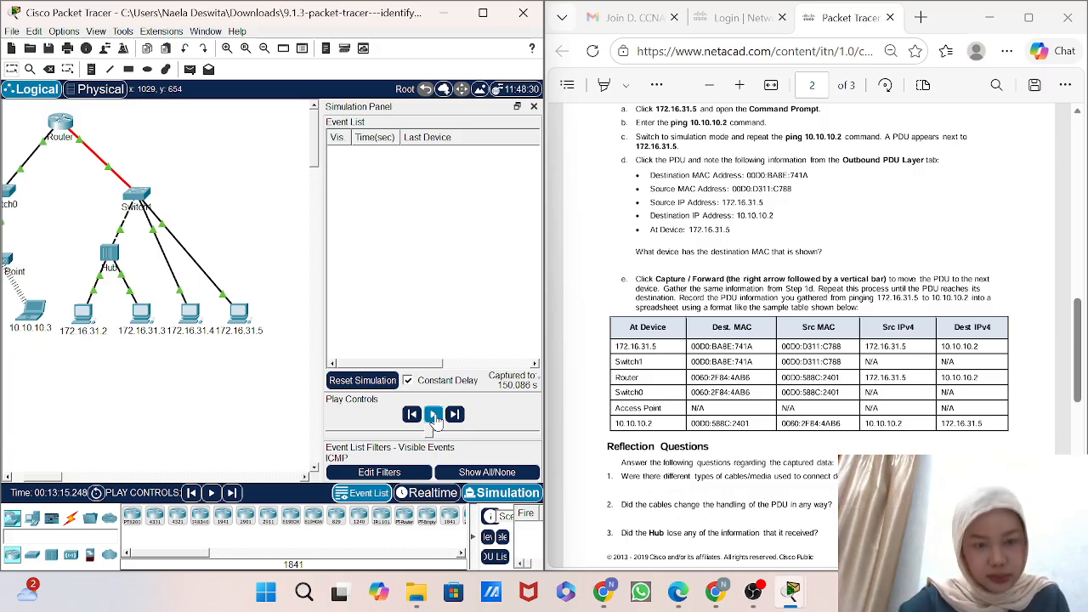
left_click(239, 310)
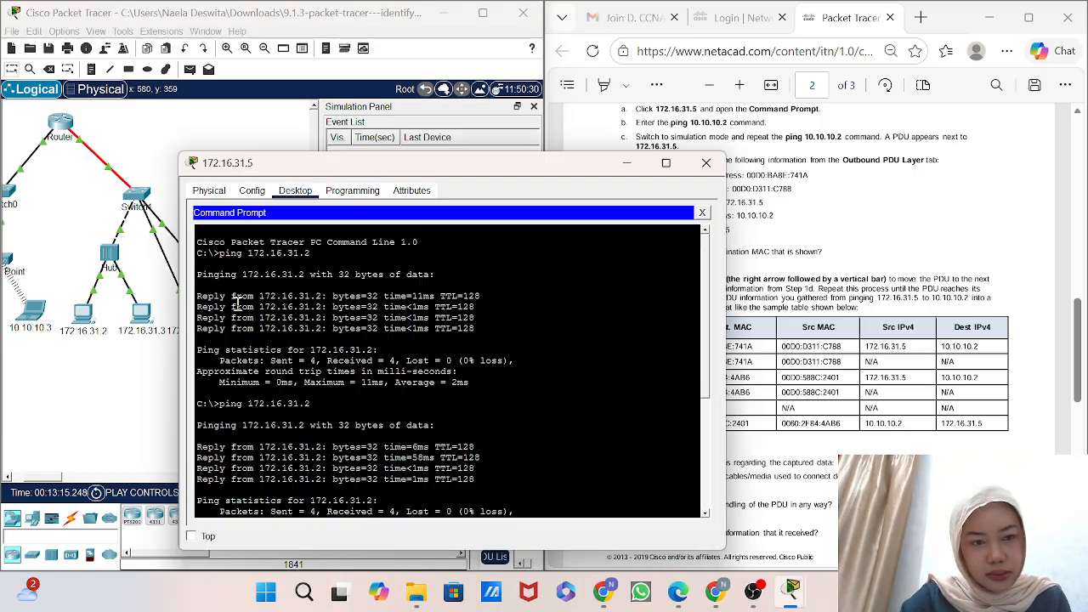
scroll(502, 478, "down", 6)
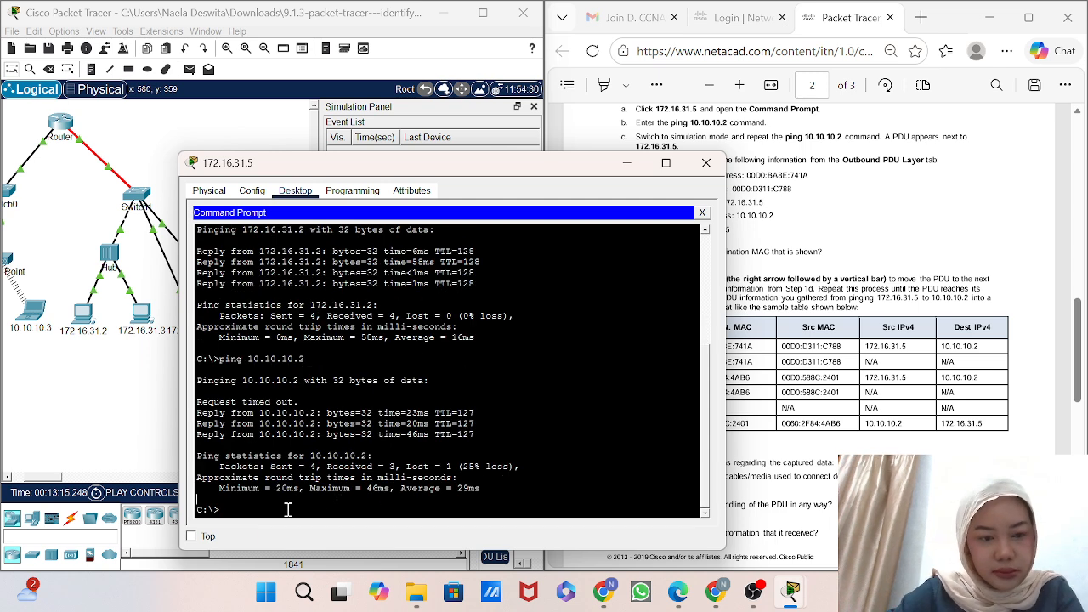
type("ng ")
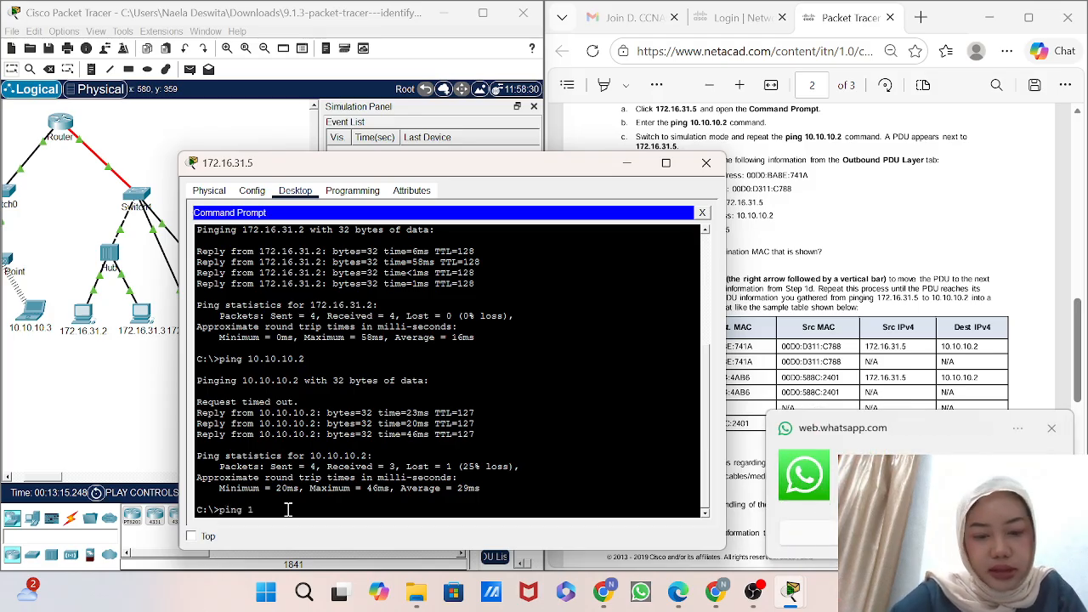
type("10.10")
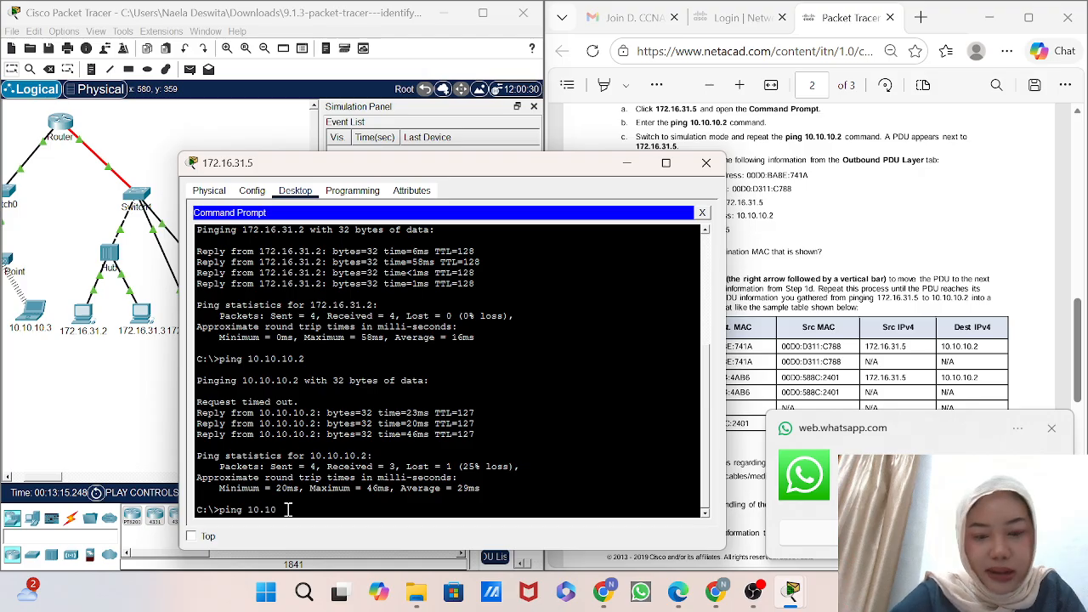
type(".10.2")
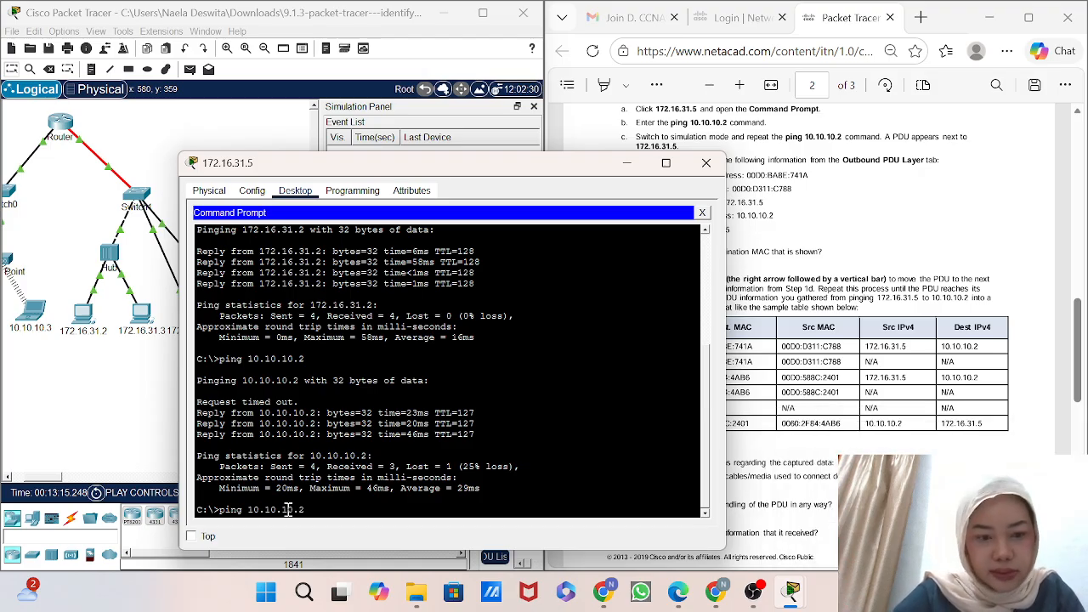
key("Return")
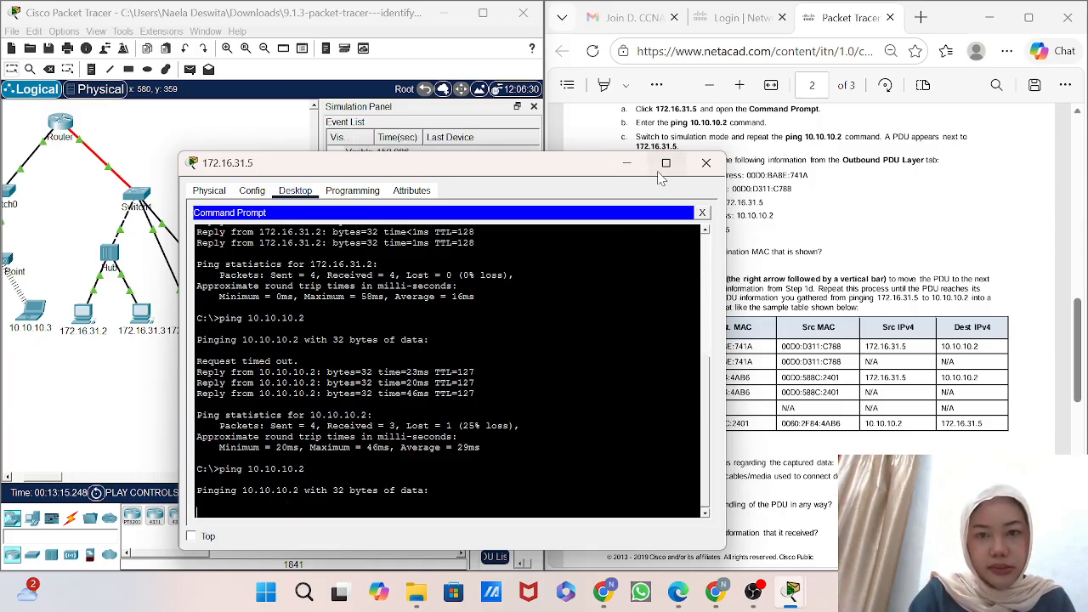
left_click(627, 165)
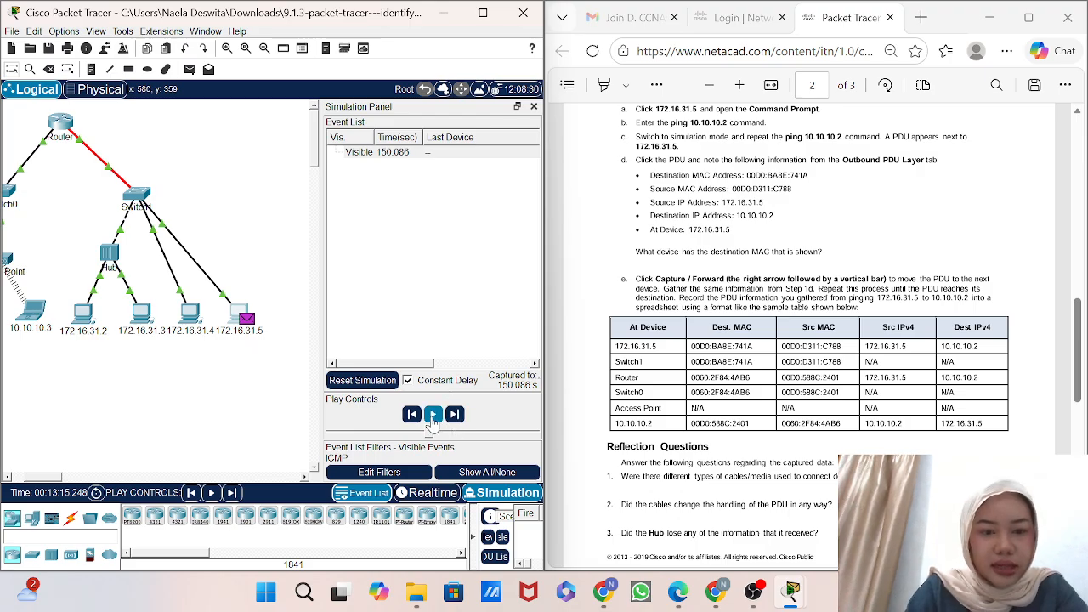
- Play the simulation to follow the PDU to 10.10.10.2 and back, and pause it once the reply reaches 172.16.31.5
left_click(431, 416)
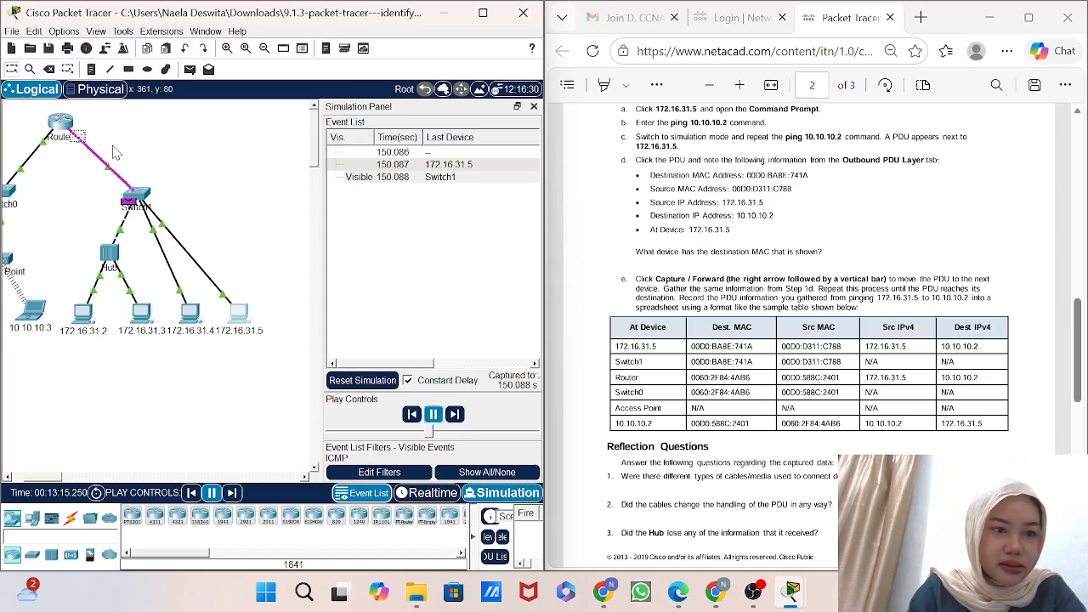
scroll(105, 163, "left", 2)
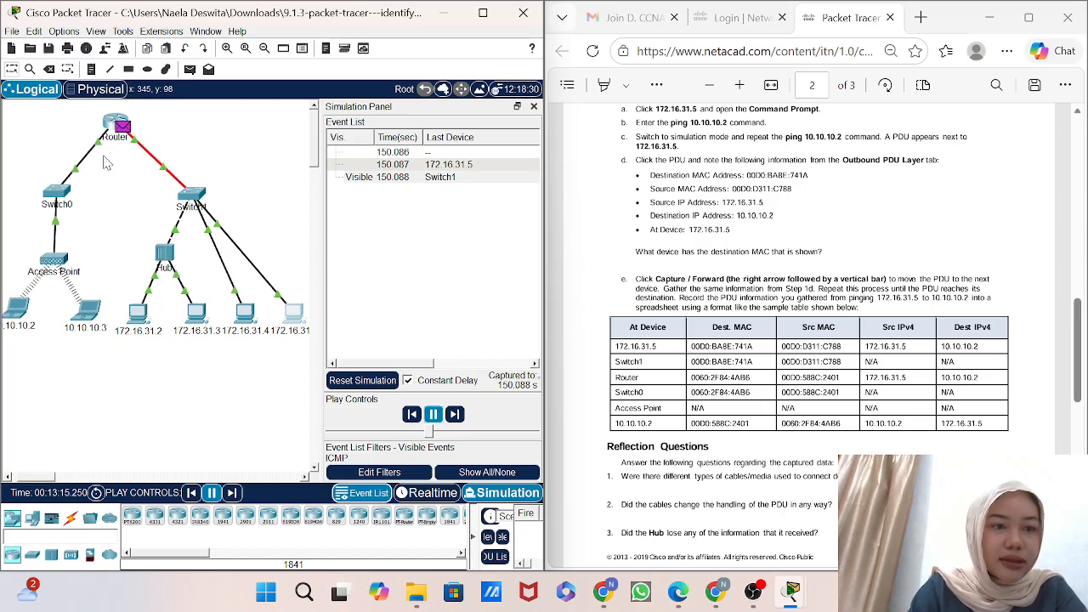
scroll(105, 163, "right", 3)
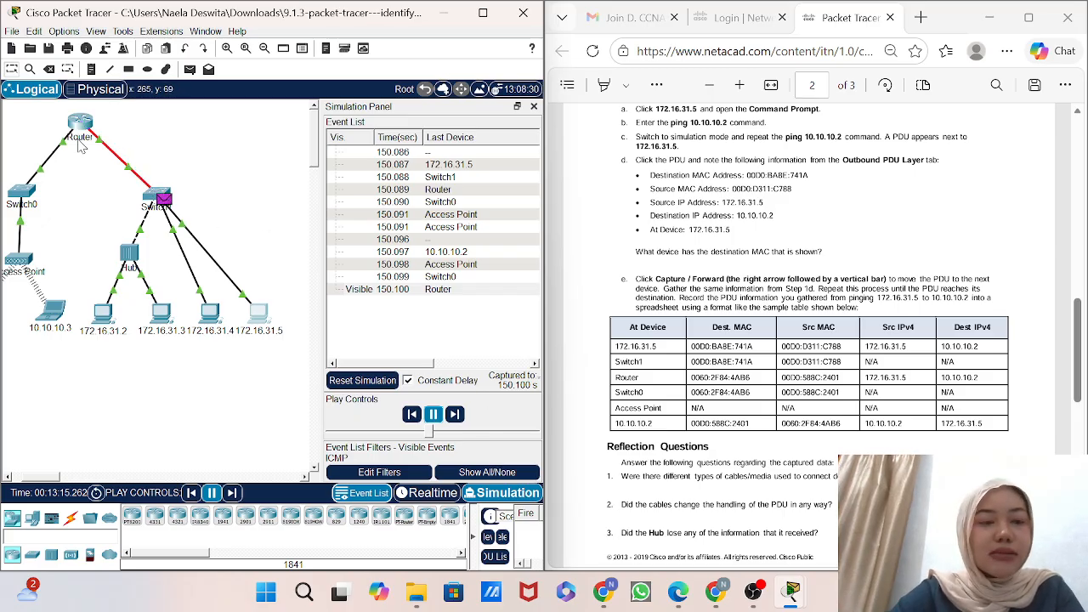
left_click(435, 414)
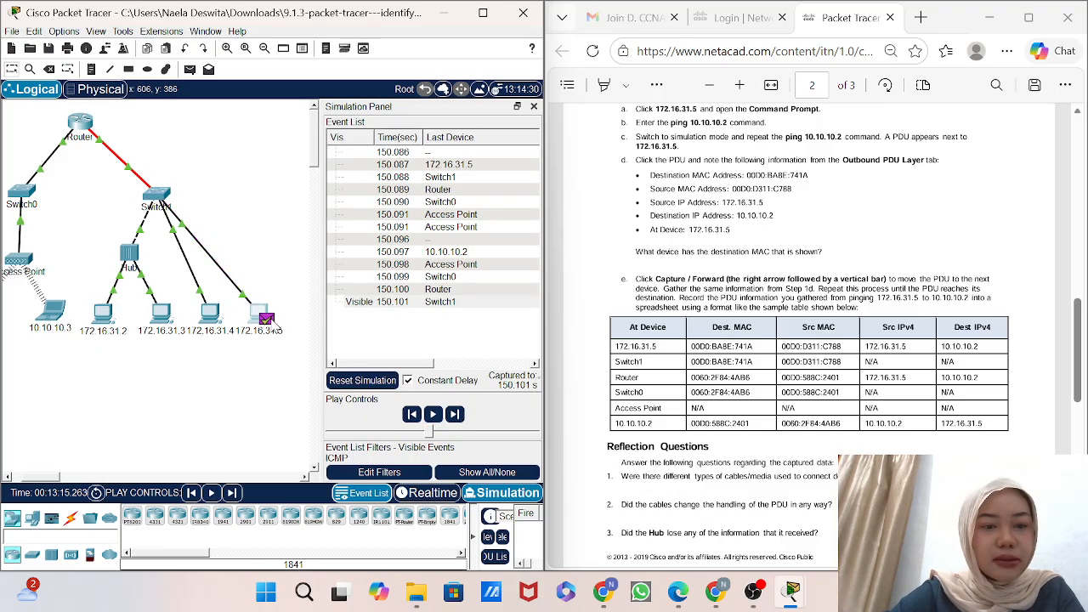
- Examine the OSI model and inbound PDU details of the reply at 172.16.31.5, including its MAC and IP addresses, and close the PDU information
left_click(269, 321)
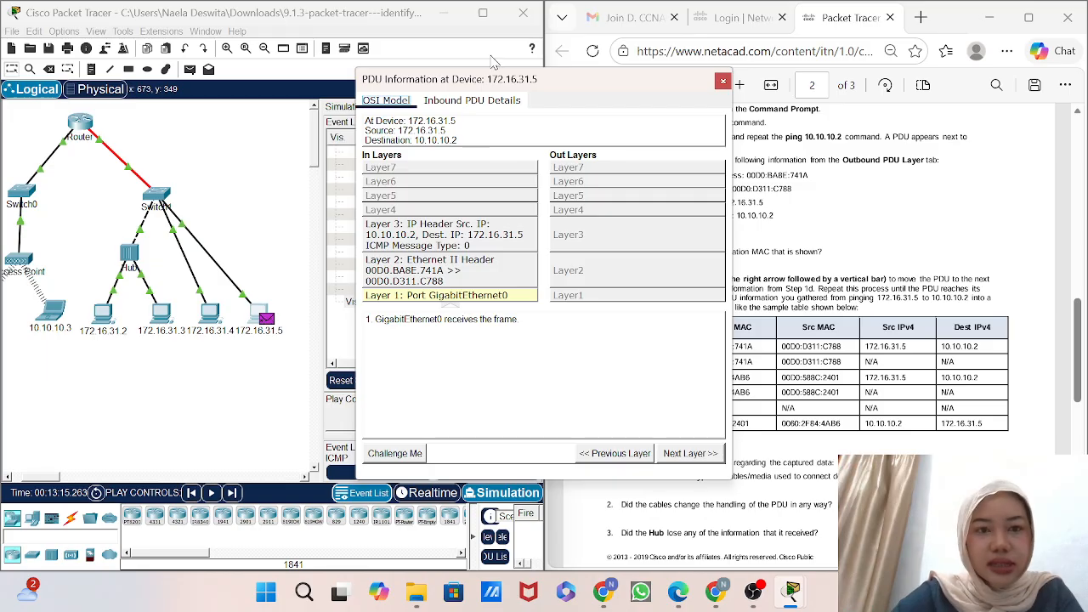
left_click(495, 103)
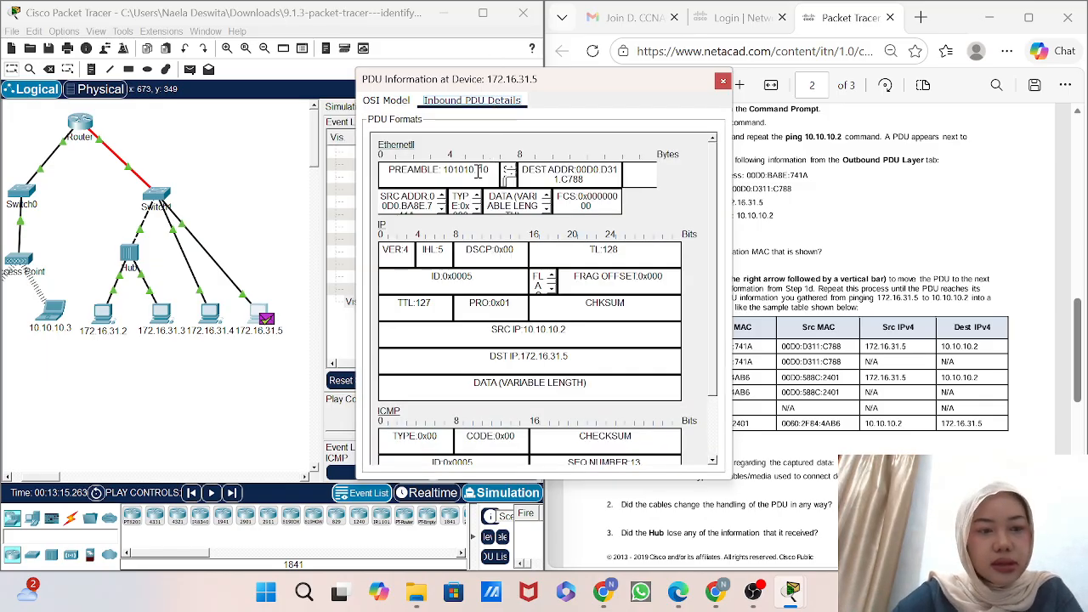
scroll(565, 226, "down", 3)
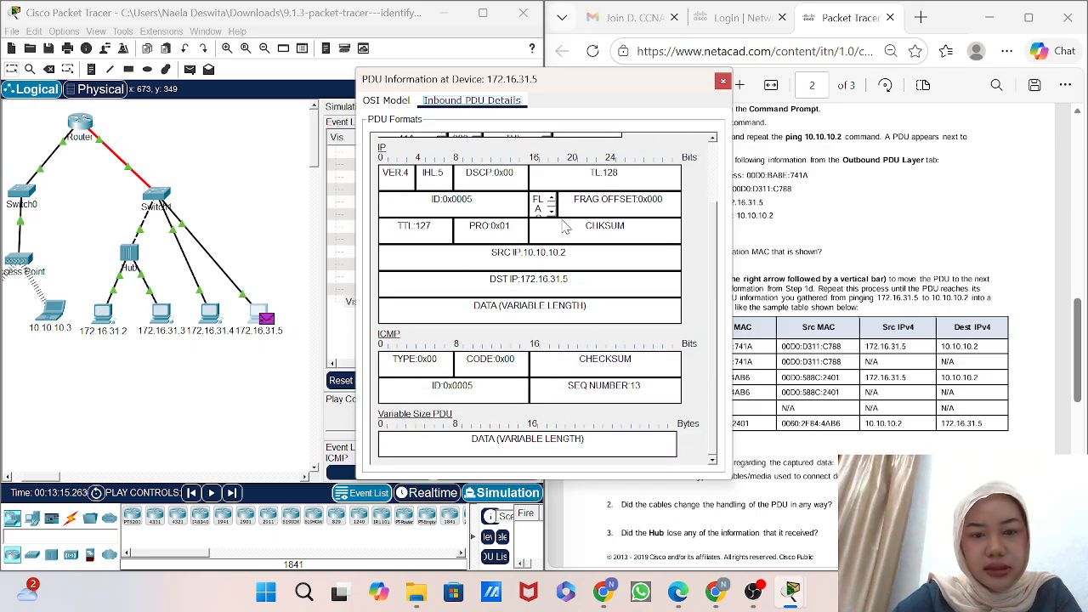
left_click(395, 104)
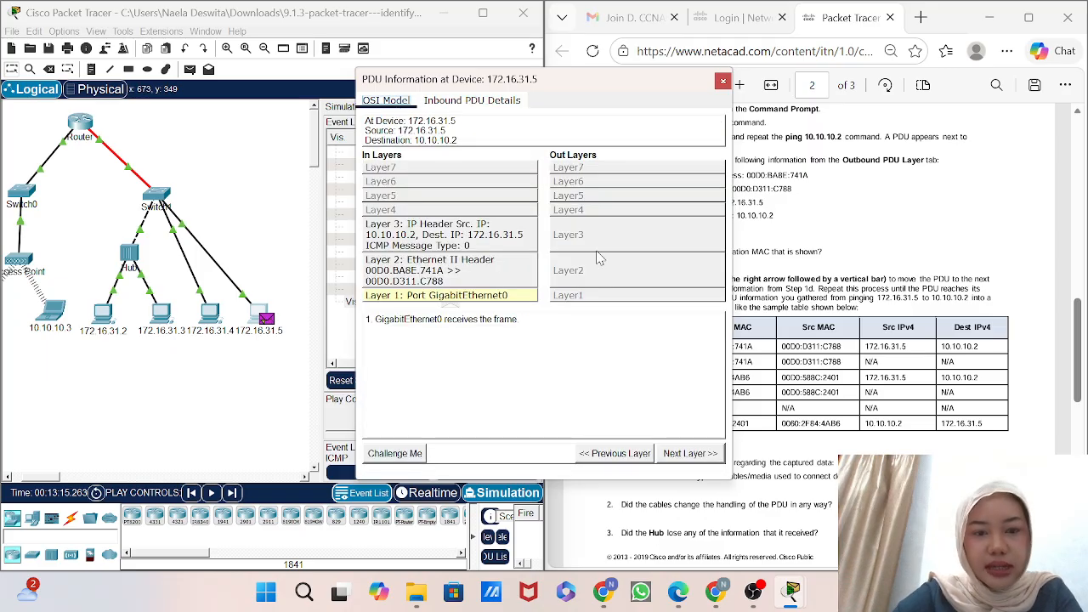
left_click(485, 101)
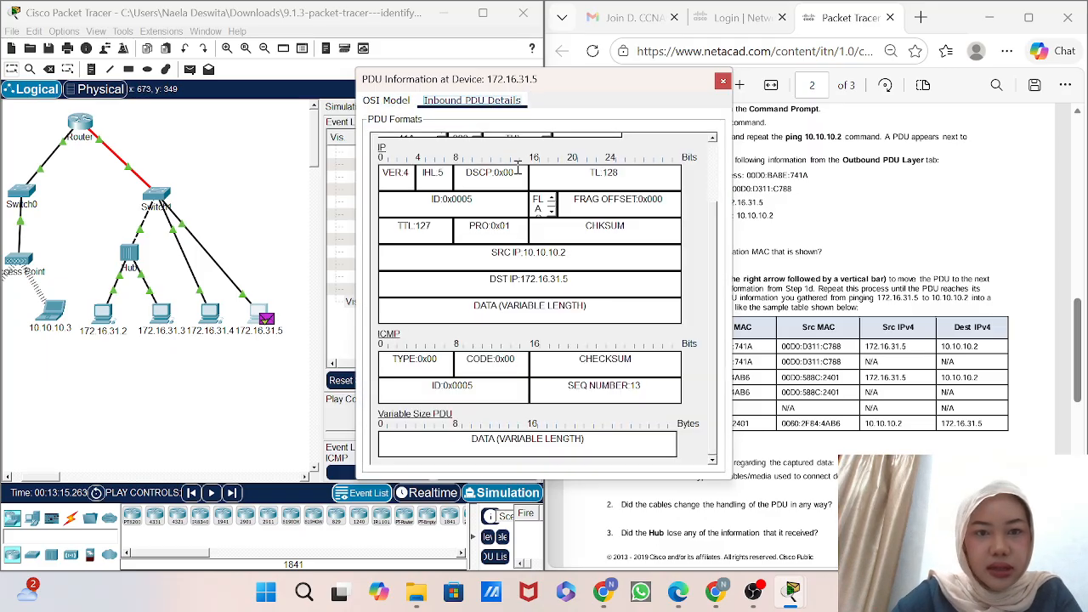
scroll(555, 254, "up", 3)
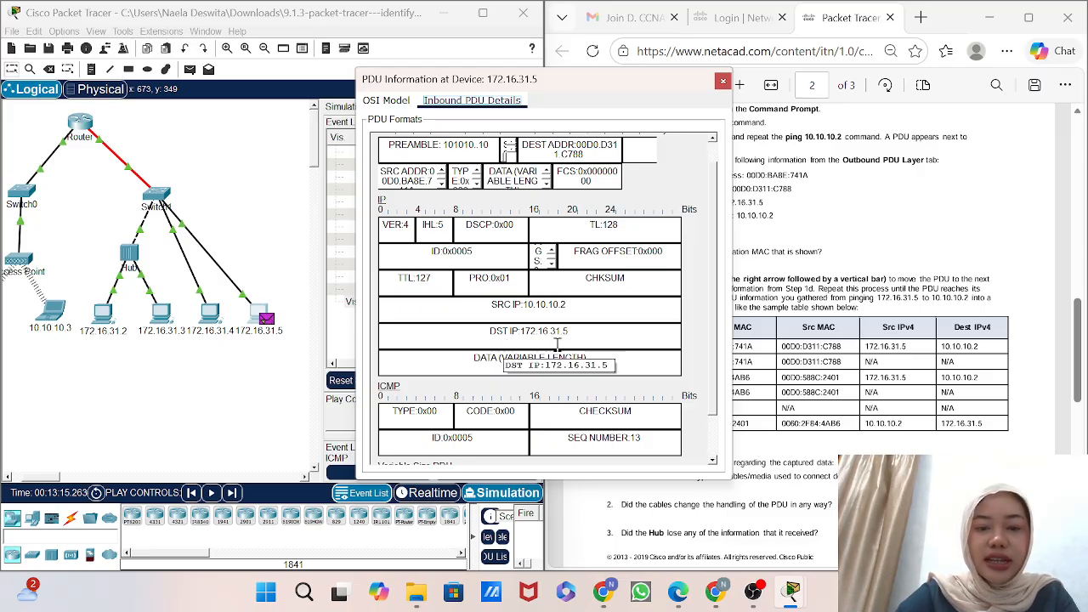
scroll(571, 377, "down", 1)
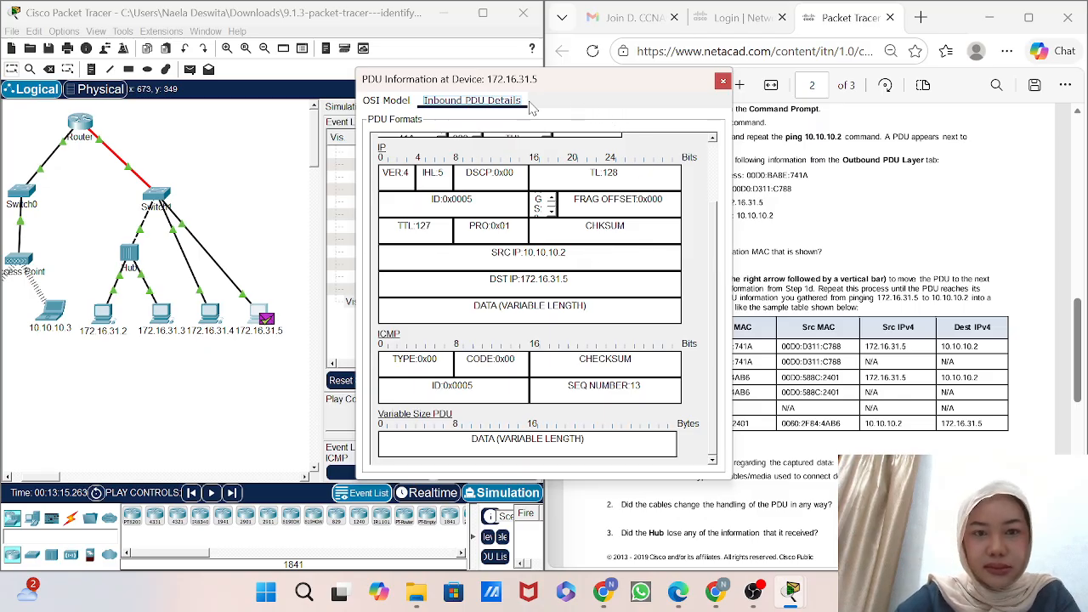
left_click(389, 101)
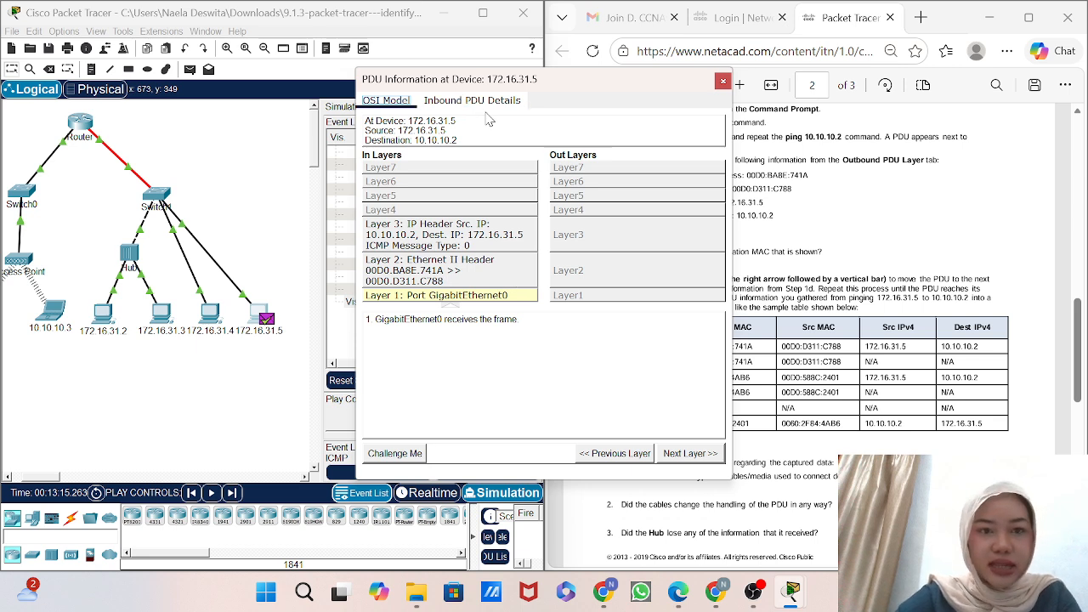
left_click(723, 82)
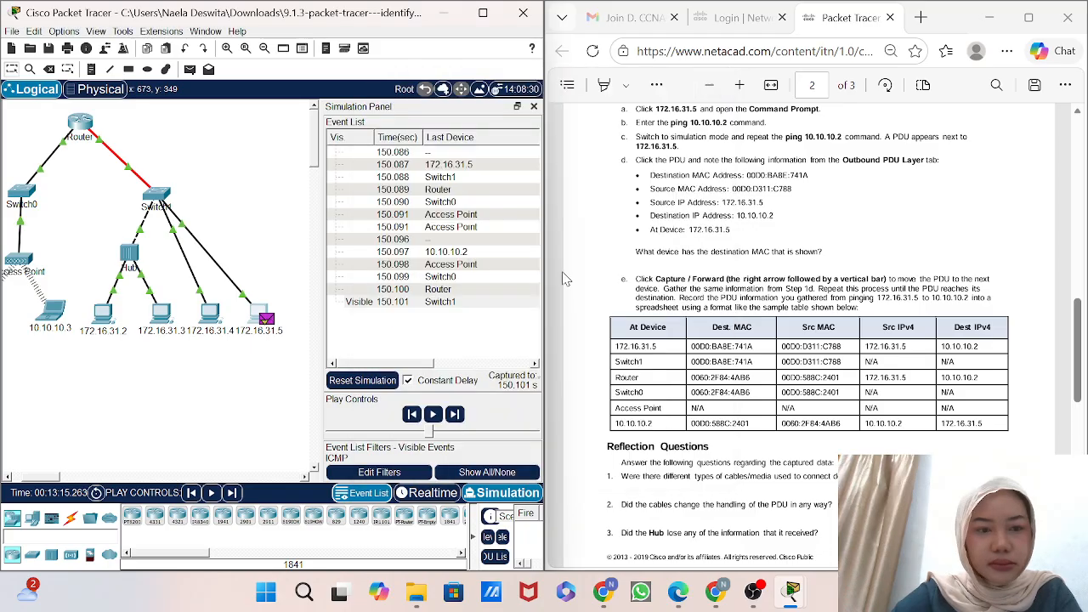
- Advance the simulation to the PDU at the Access Point, examine its outbound PDU details, and close the PDU information
left_click(433, 415)
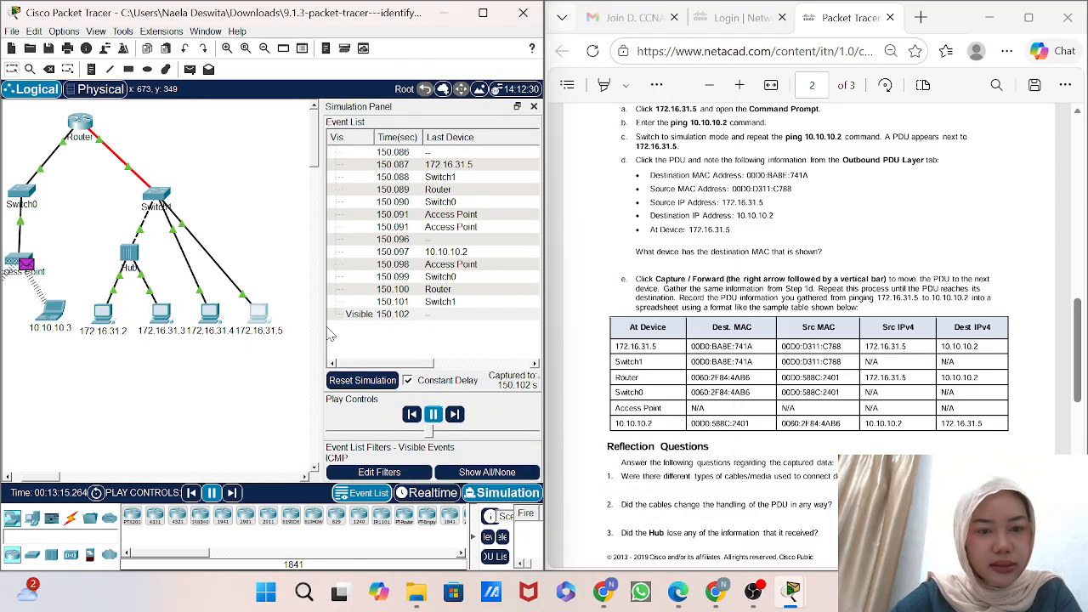
left_click(432, 414)
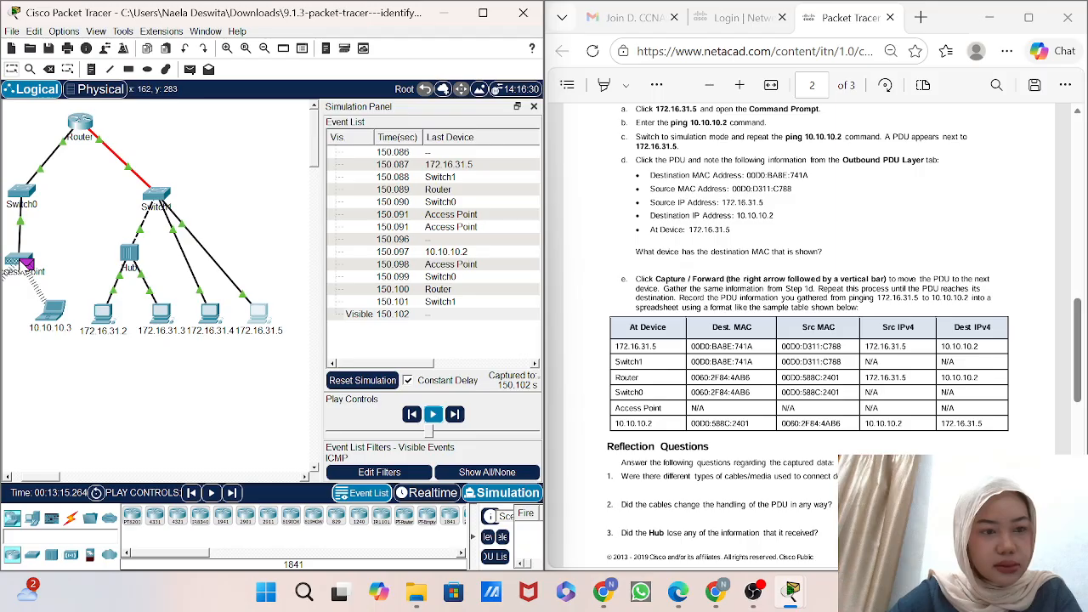
left_click(25, 265)
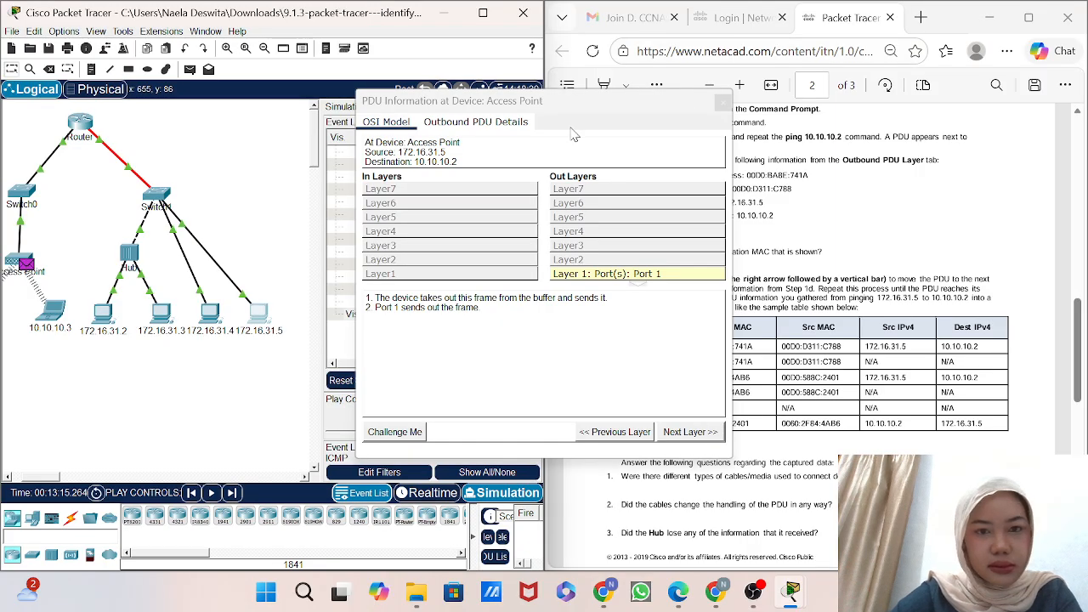
left_click(491, 123)
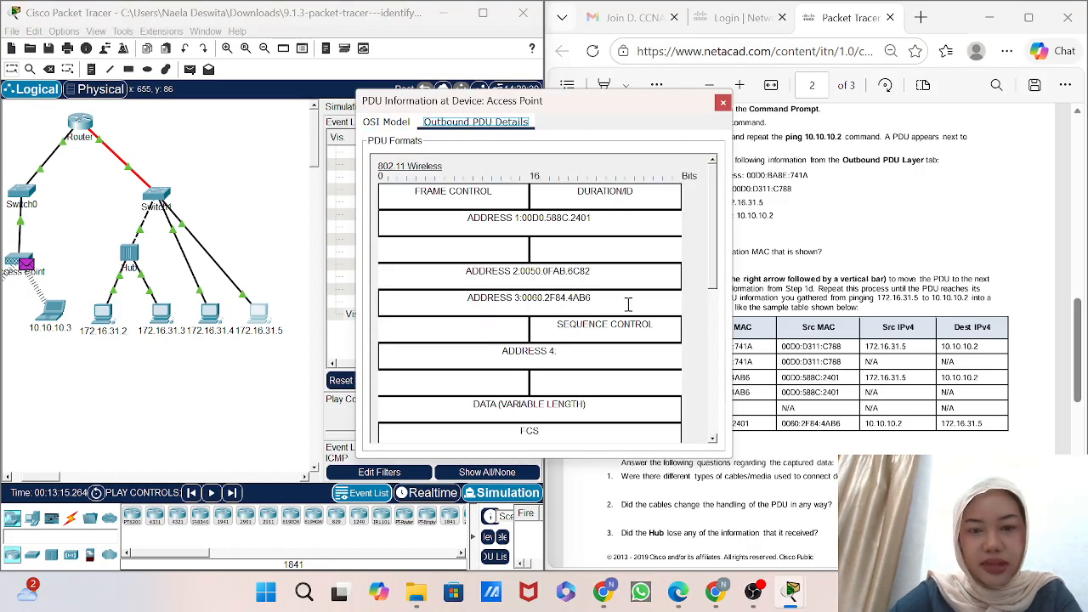
scroll(628, 304, "down", 10)
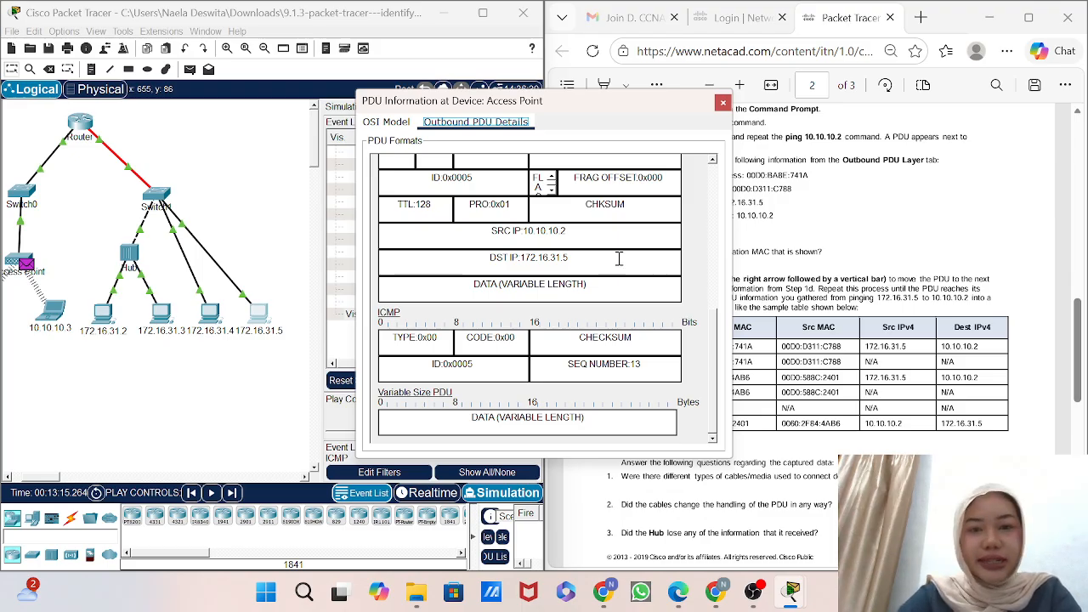
left_click(722, 104)
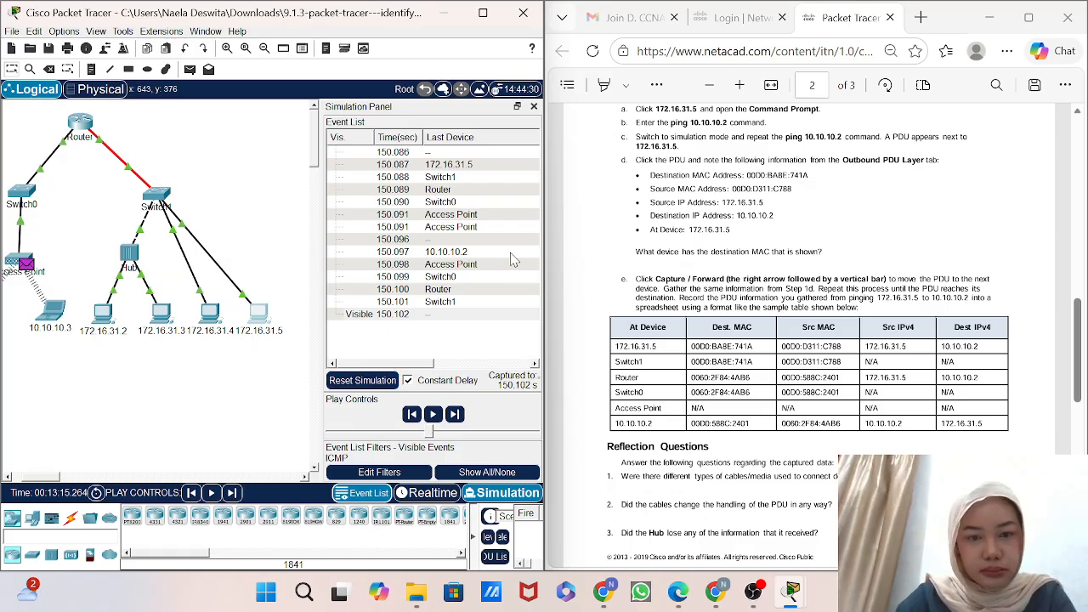
- Resume the simulation and place the Command Prompt window of 172.16.31.5 clear of the topology to check the ping replies against the event list
left_click(432, 414)
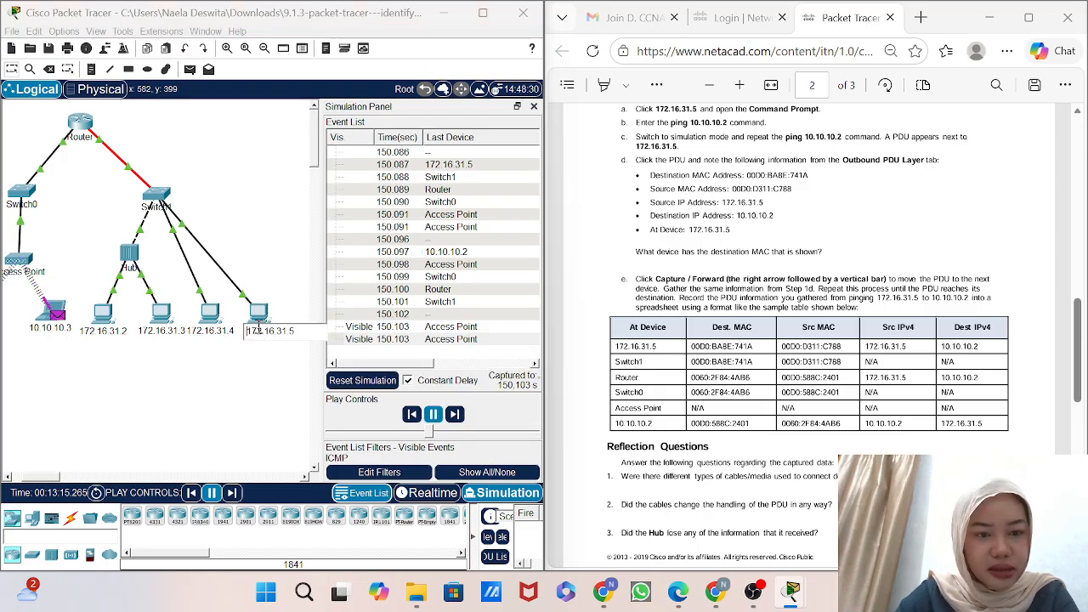
left_click(257, 318)
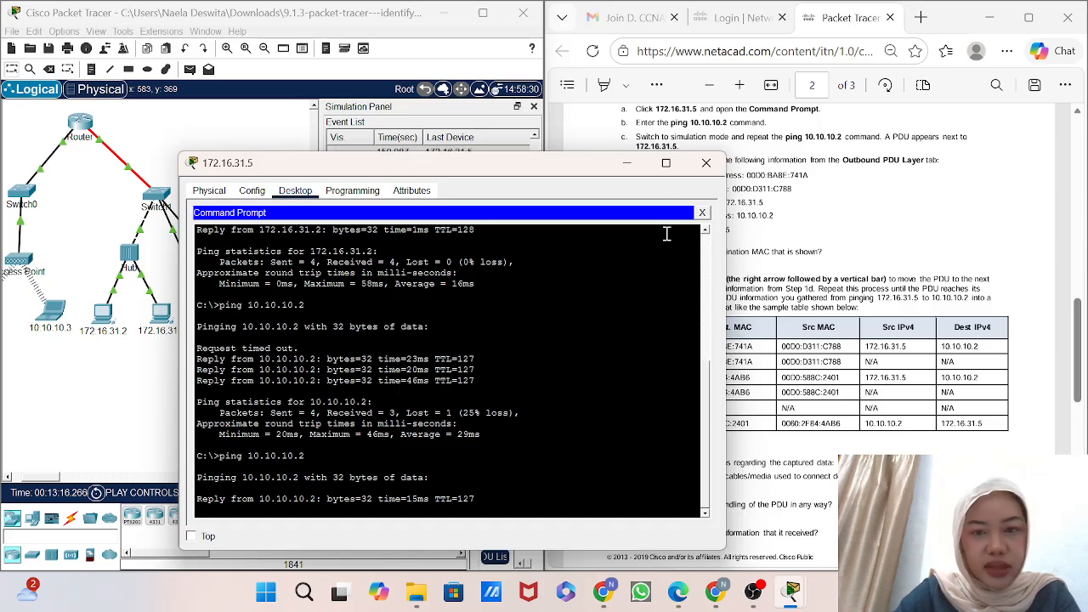
left_click_drag(469, 170, 775, 62)
scroll(728, 258, "up", 2)
scroll(729, 258, "down", 2)
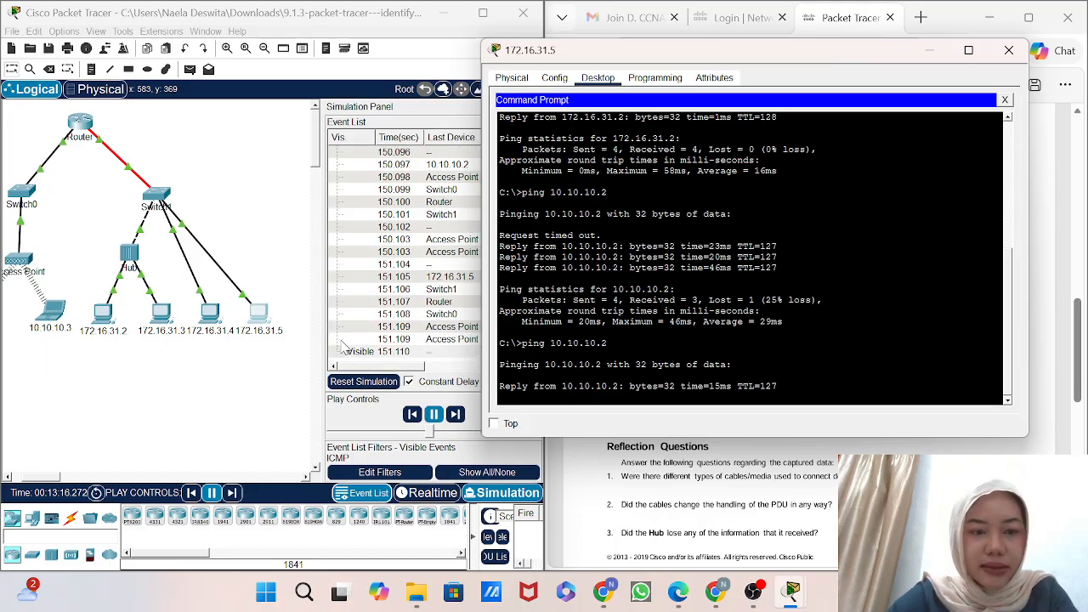
- Review the ping output in the Command Prompt of 172.16.31.5, and pause the simulation with the PDU at the Access Point
scroll(778, 251, "up", 4)
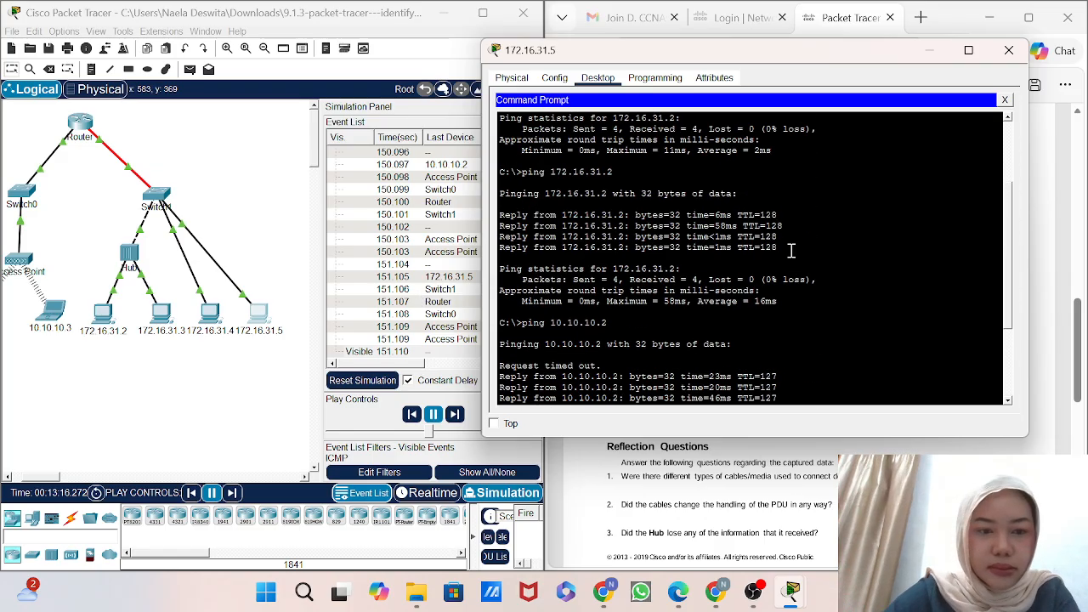
scroll(778, 251, "down", 4)
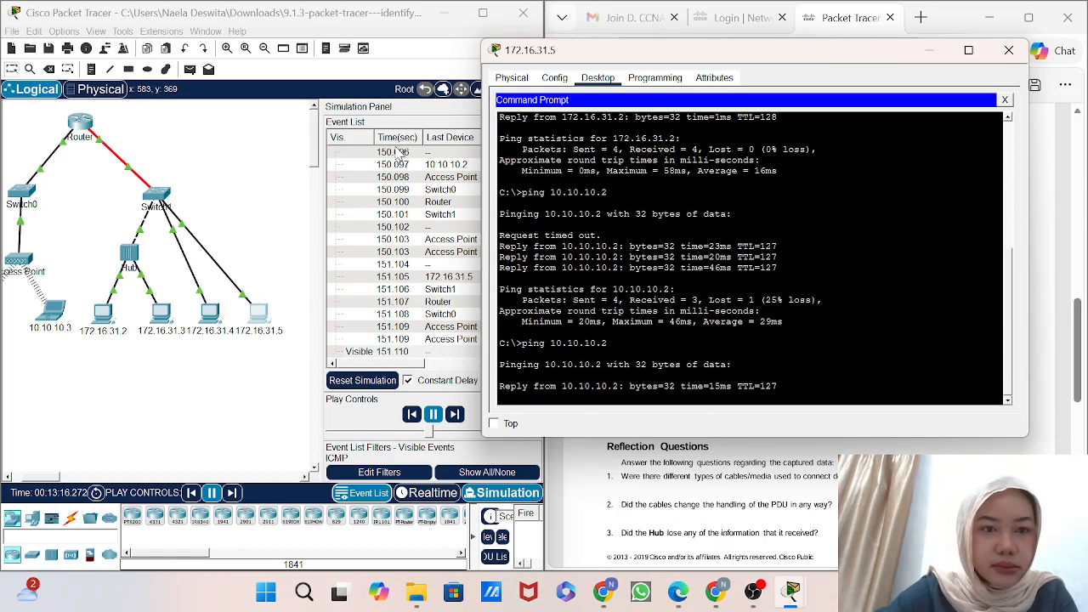
scroll(162, 294, "left", 2)
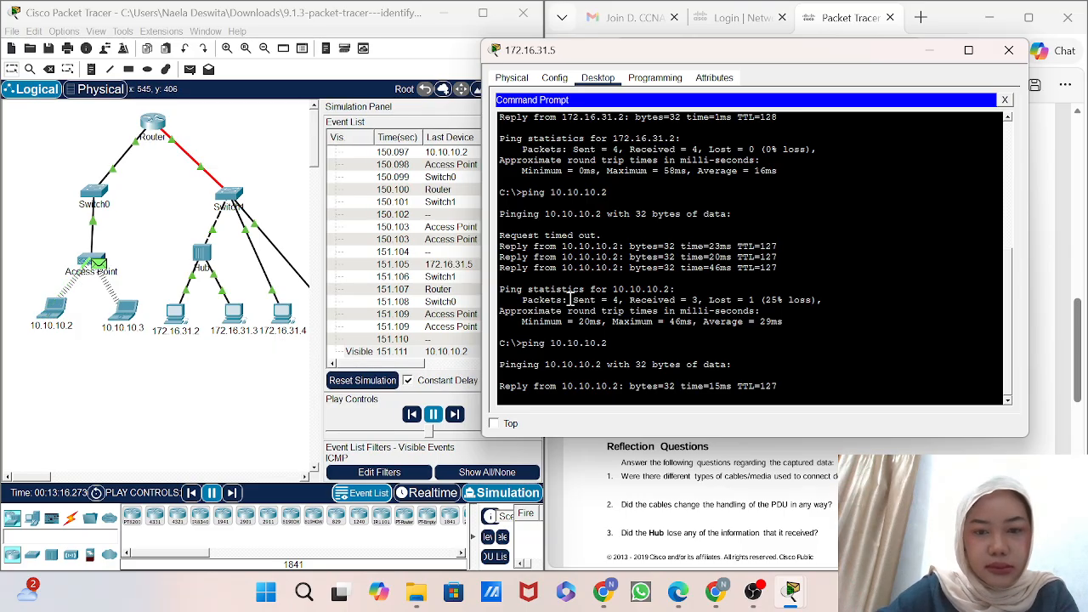
left_click(434, 418)
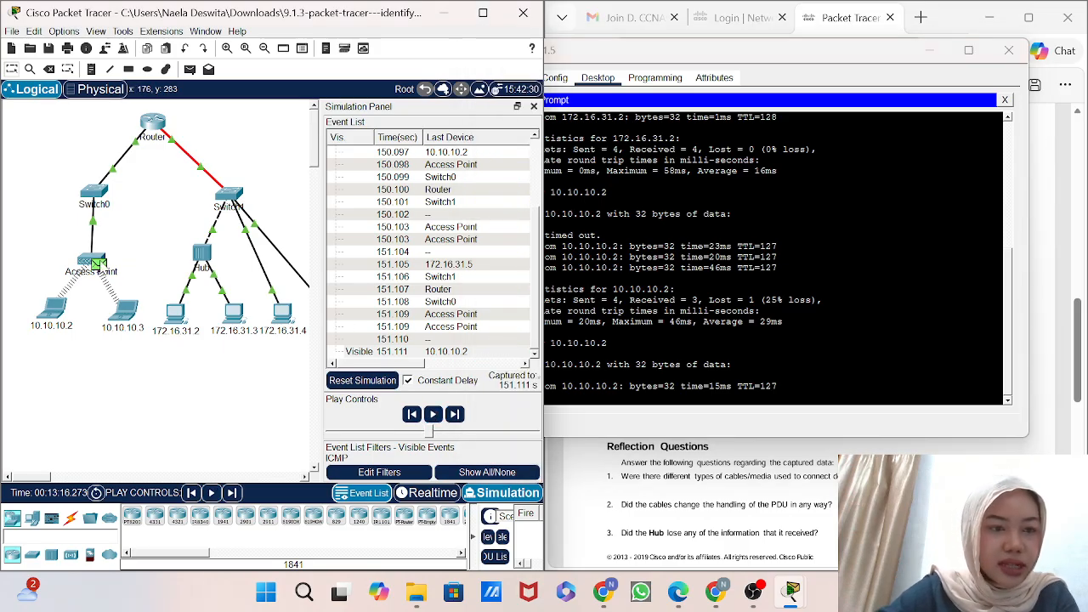
- Open the PDU at the Access Point and examine its OSI model and inbound PDU details, including the 802.11 addresses and IP header
left_click(101, 265)
left_click(102, 266)
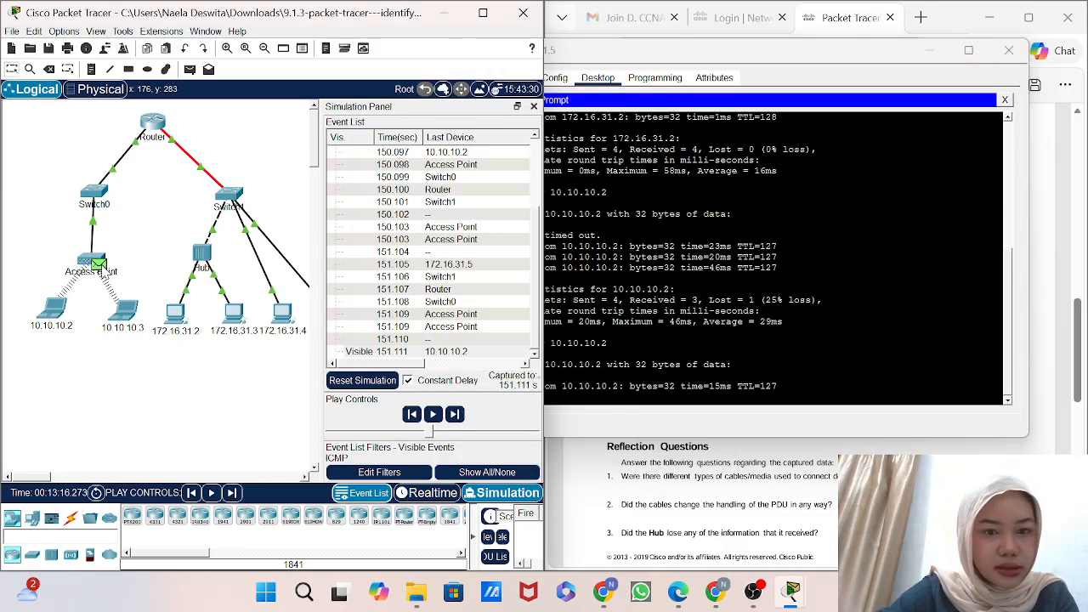
left_click(101, 265)
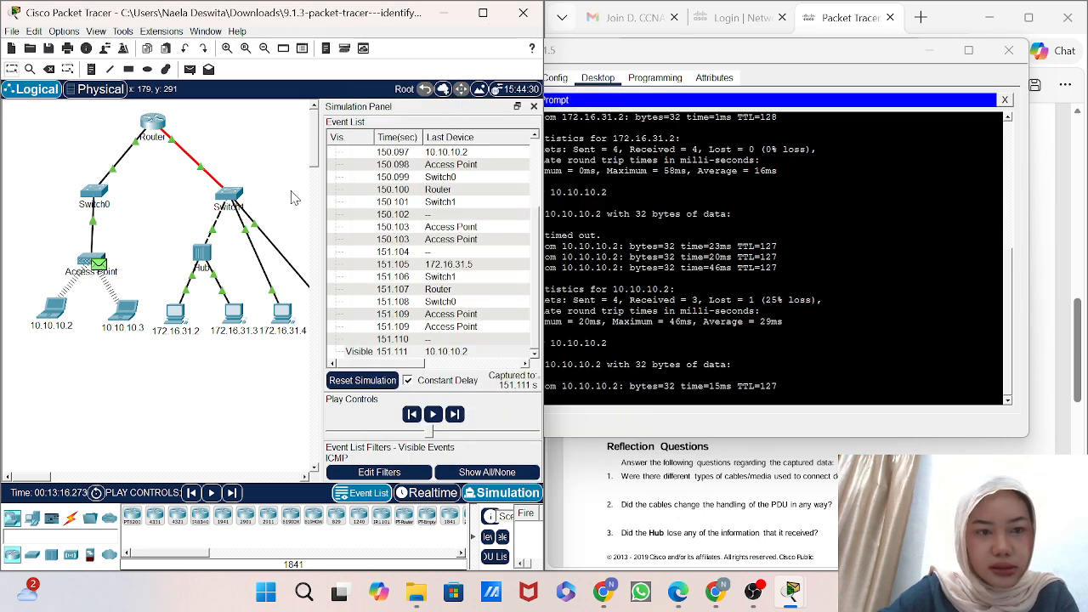
left_click(99, 265)
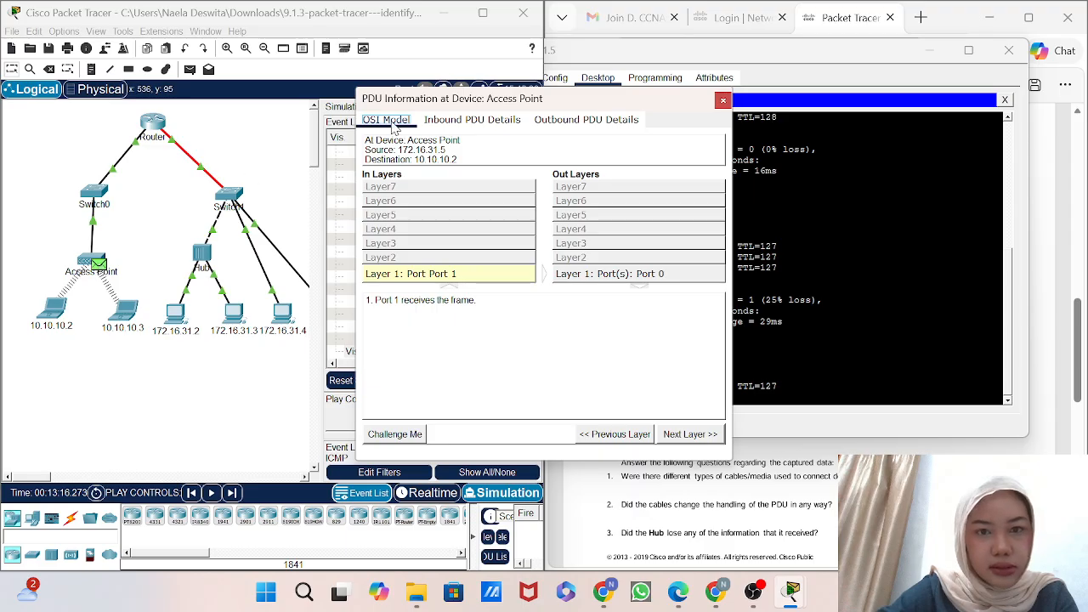
left_click(469, 127)
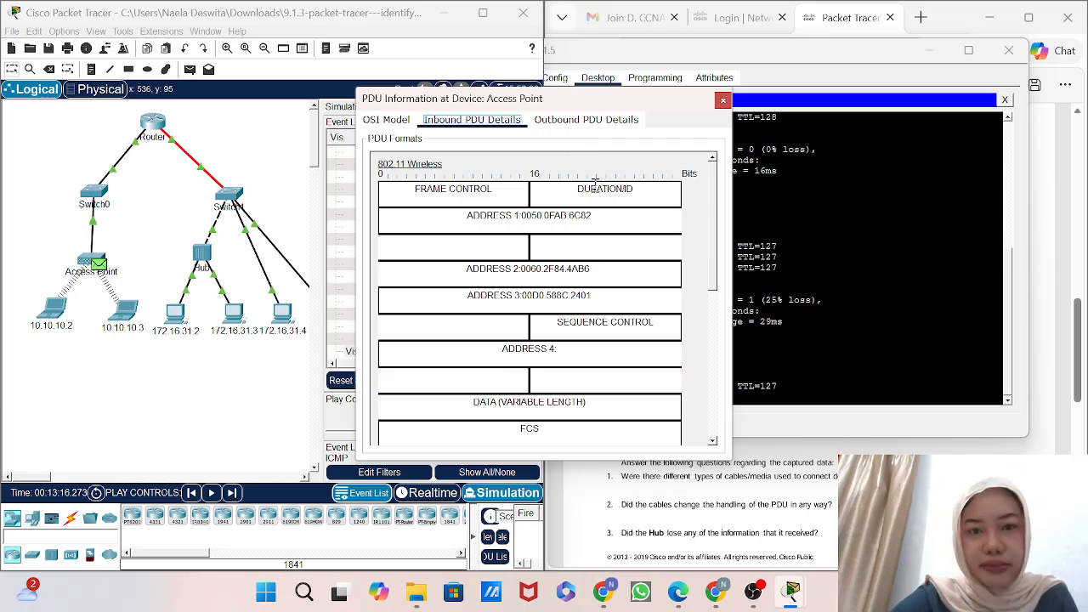
scroll(595, 185, "down", 5)
scroll(595, 186, "up", 3)
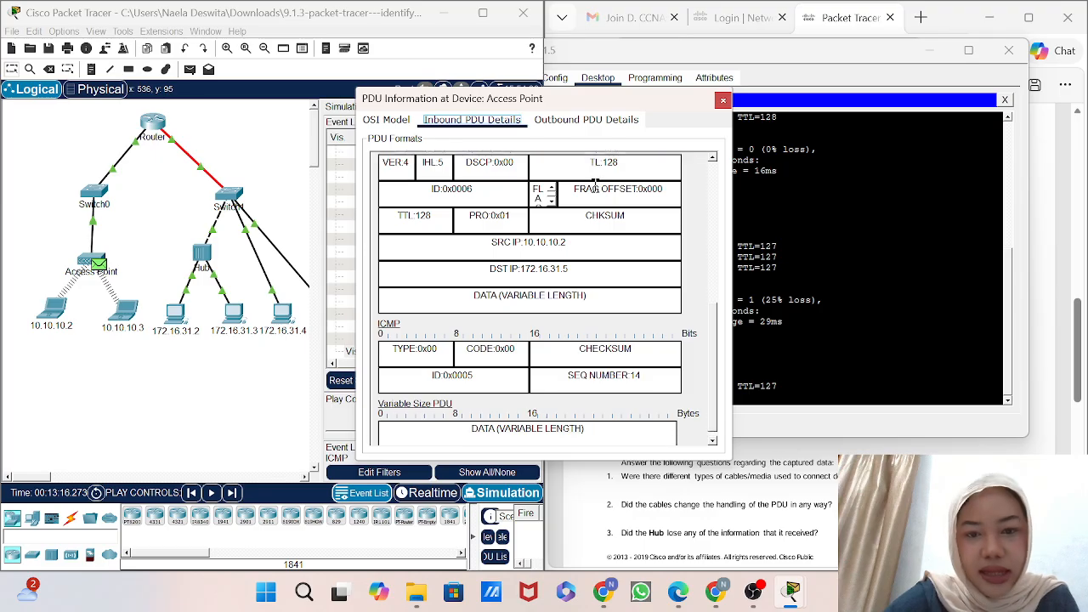
scroll(595, 185, "up", 1)
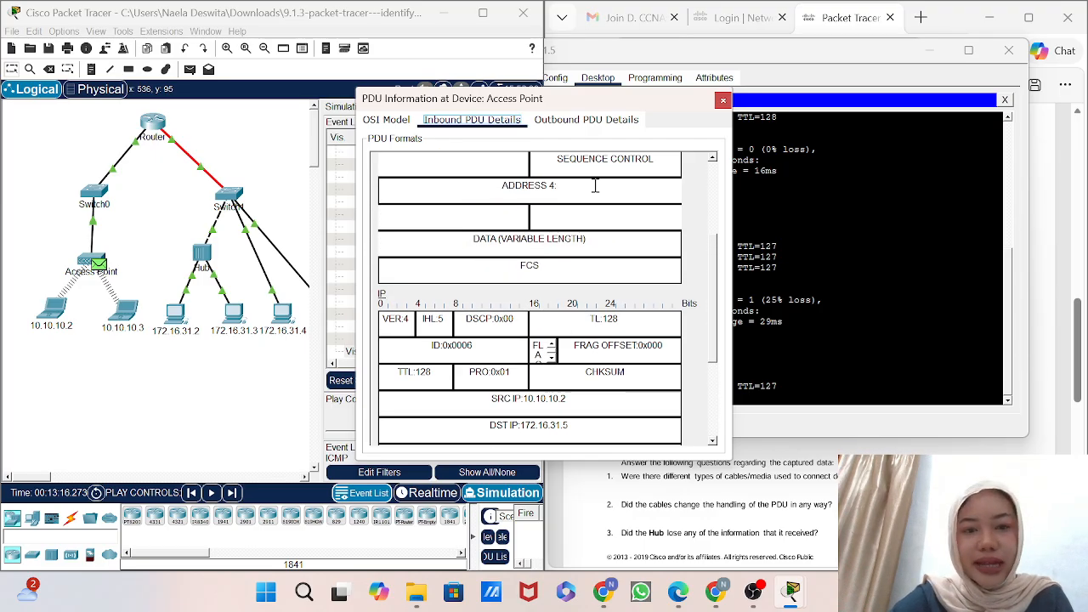
scroll(595, 186, "up", 3)
- Examine the outbound PDU details at the Access Point, from the Ethernet II header through the IP and ICMP fields
left_click(600, 120)
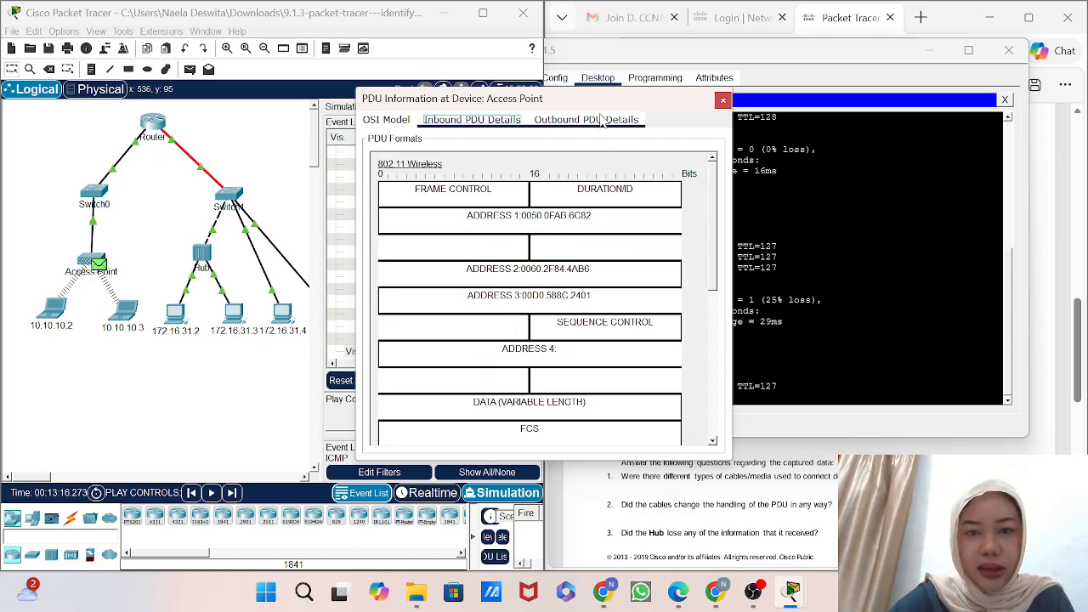
scroll(558, 295, "down", 3)
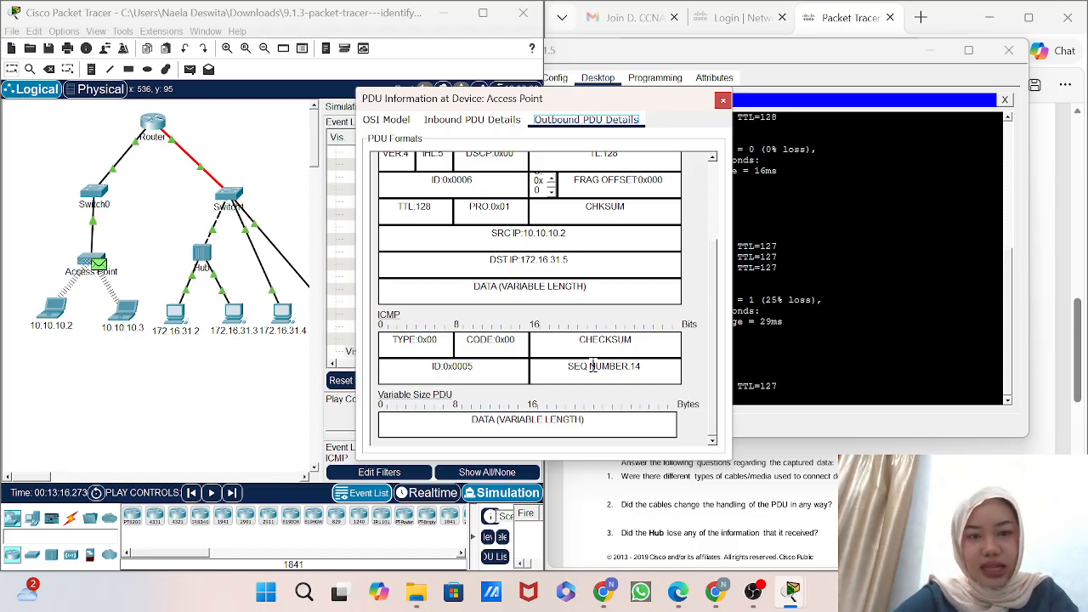
scroll(641, 210, "up", 3)
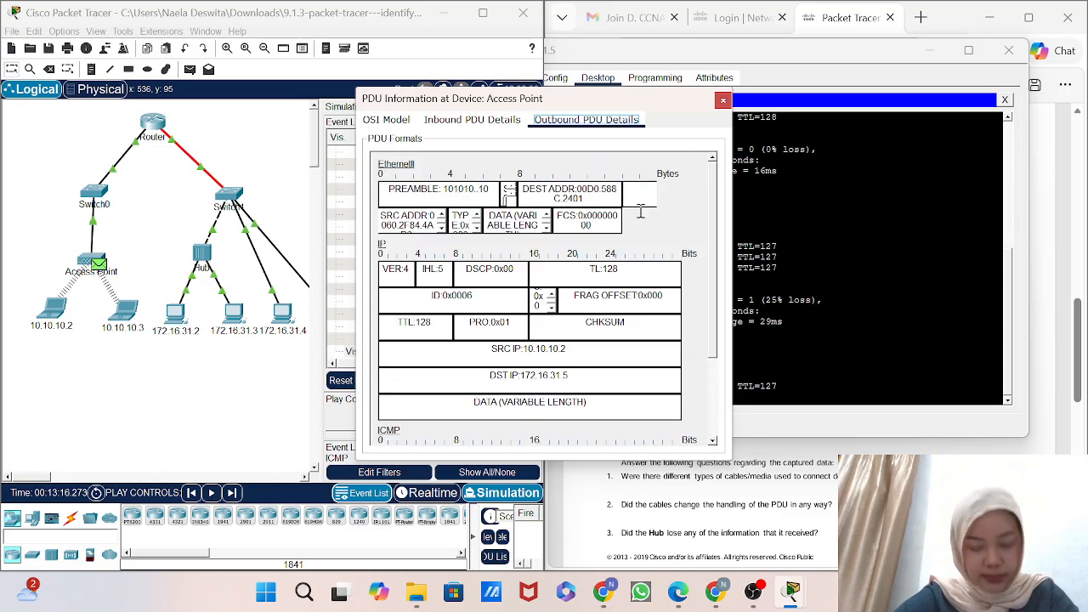
scroll(641, 210, "down", 1)
scroll(641, 211, "up", 1)
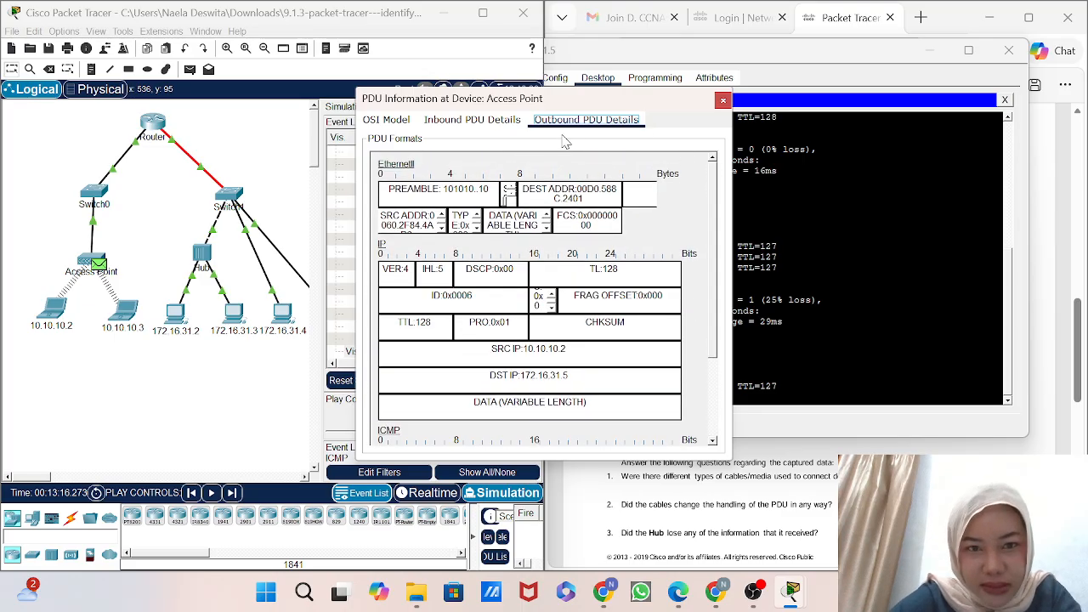
- Compare the inbound details, OSI model and outbound details of the Access Point PDU again, and close the PDU information
left_click(466, 122)
scroll(636, 399, "down", 10)
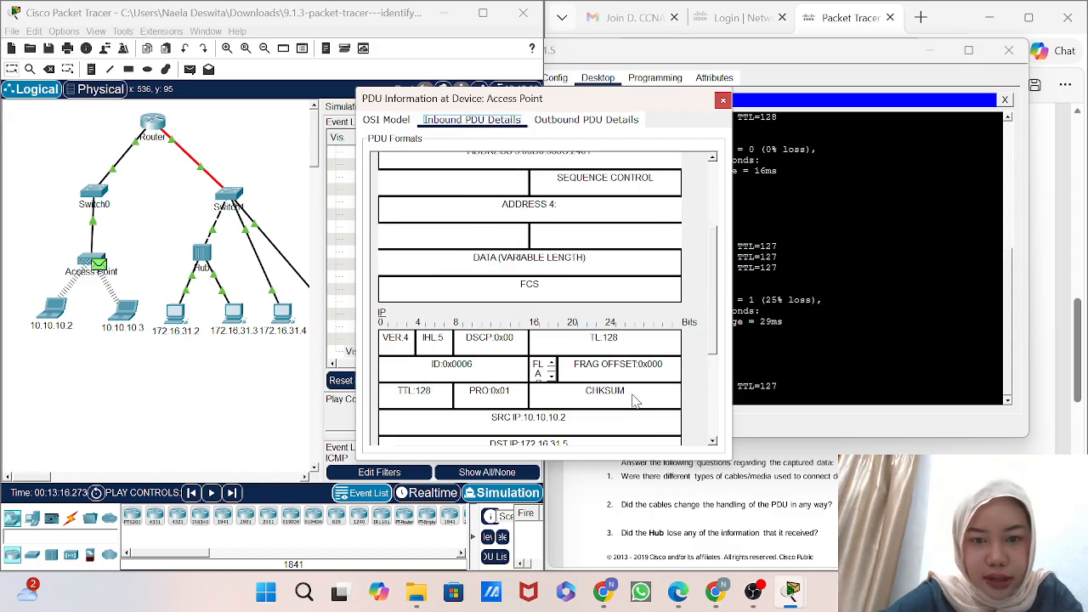
left_click(389, 120)
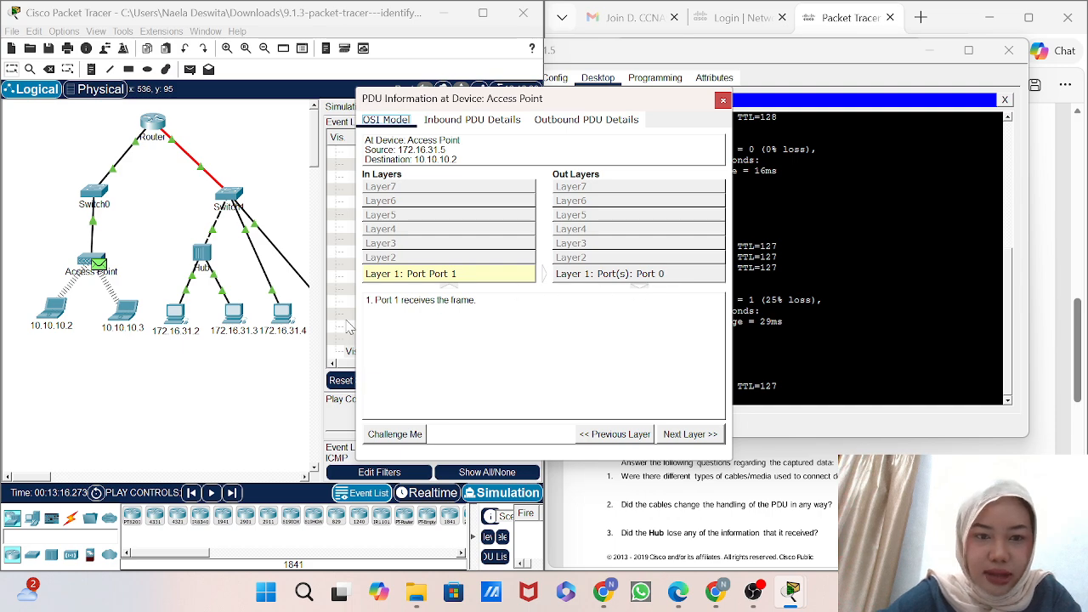
left_click(623, 126)
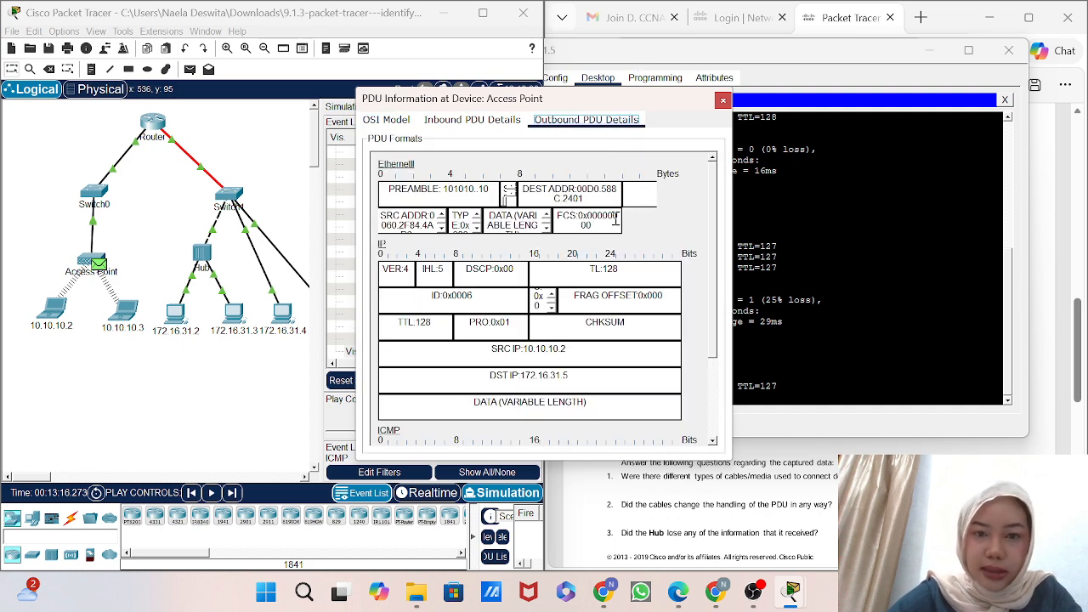
scroll(612, 308, "down", 5)
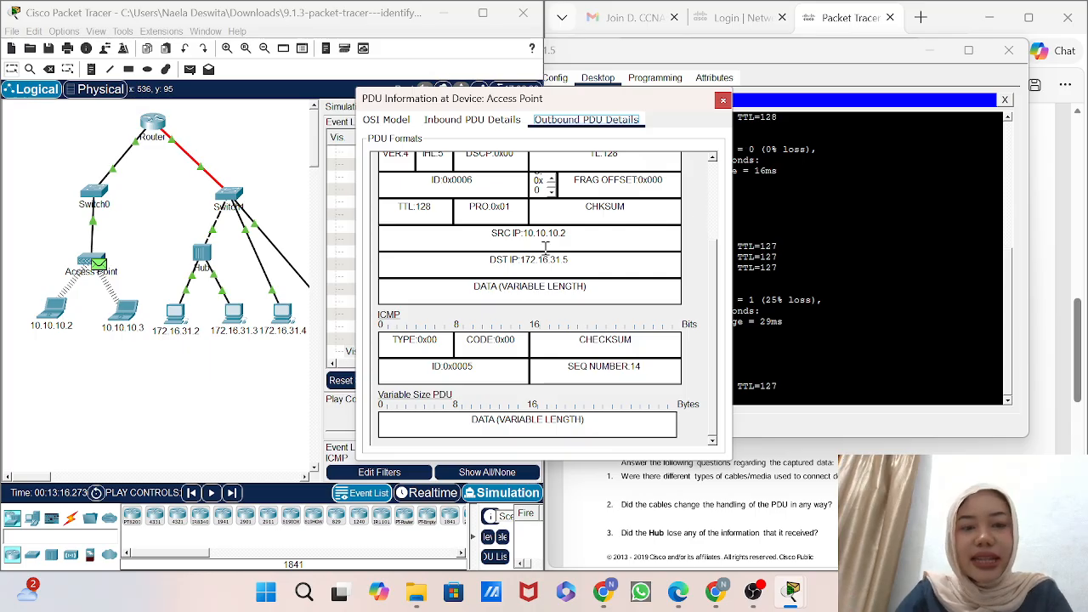
left_click(723, 101)
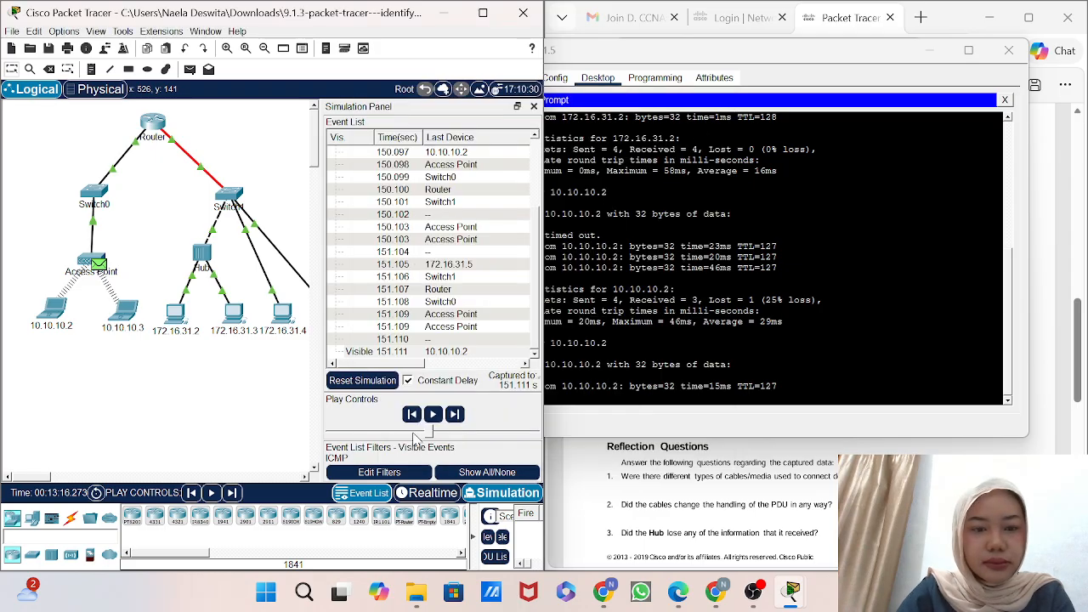
- Resume the simulation and bring the activity instructions document with the Part 2 PDU table to the front
left_click(433, 416)
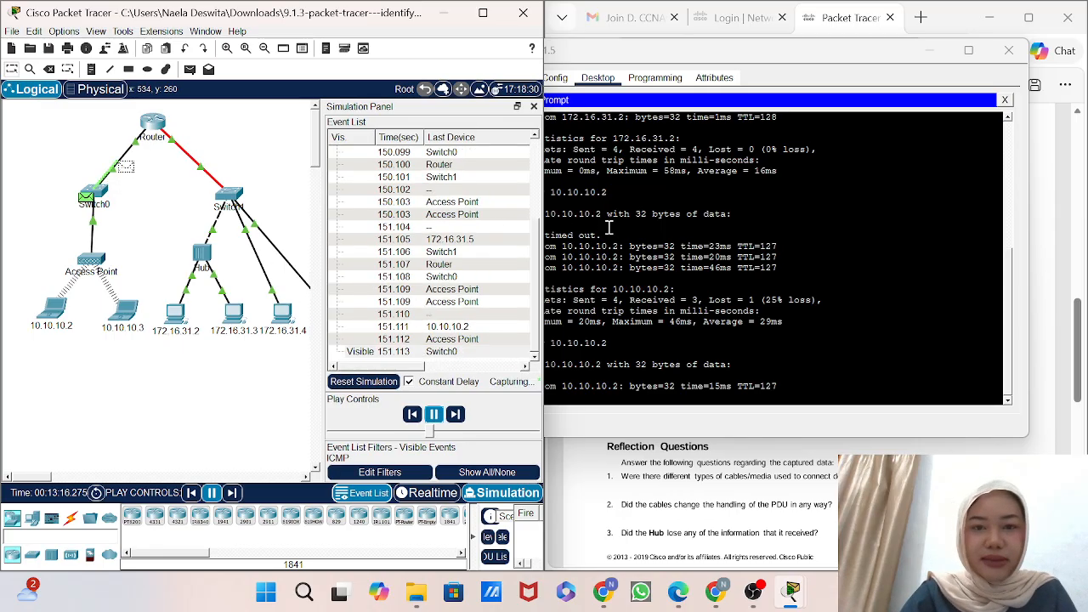
left_click(734, 480)
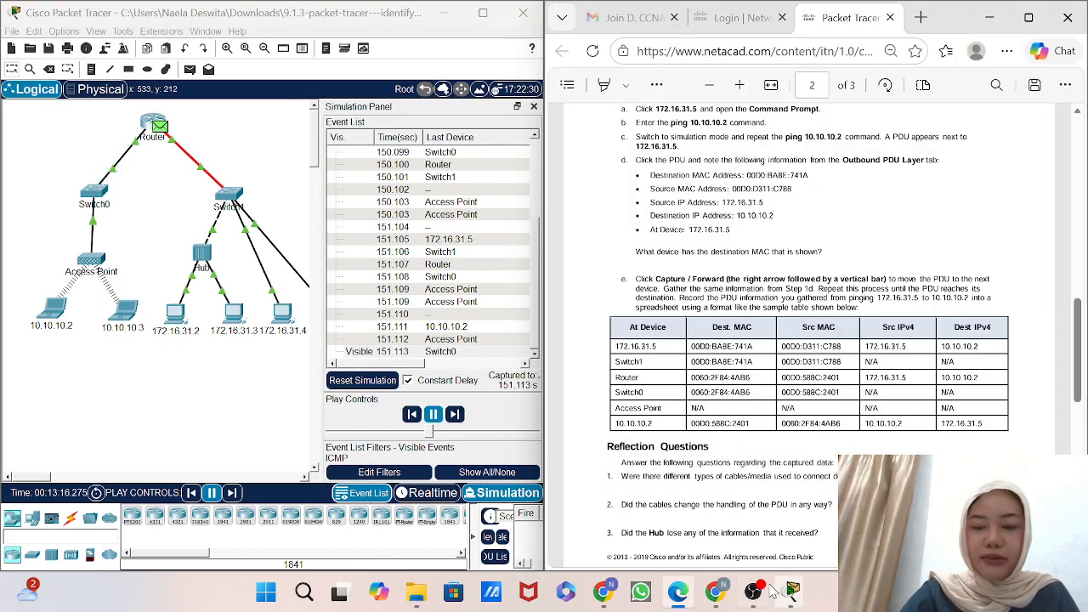
mouse_move(757, 594)
left_click(751, 517)
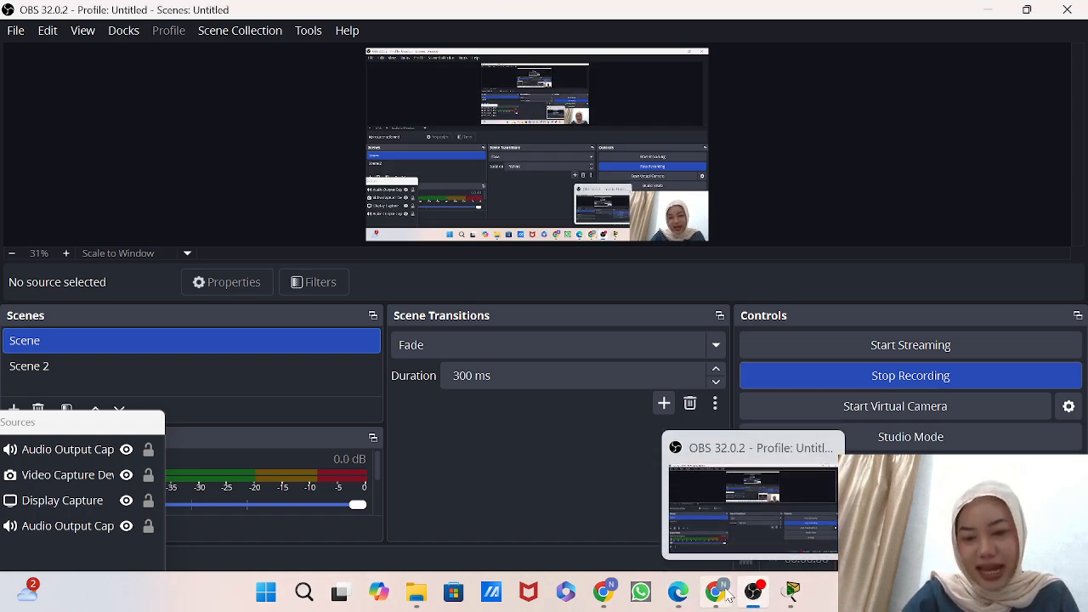
mouse_move(795, 590)
mouse_move(775, 548)
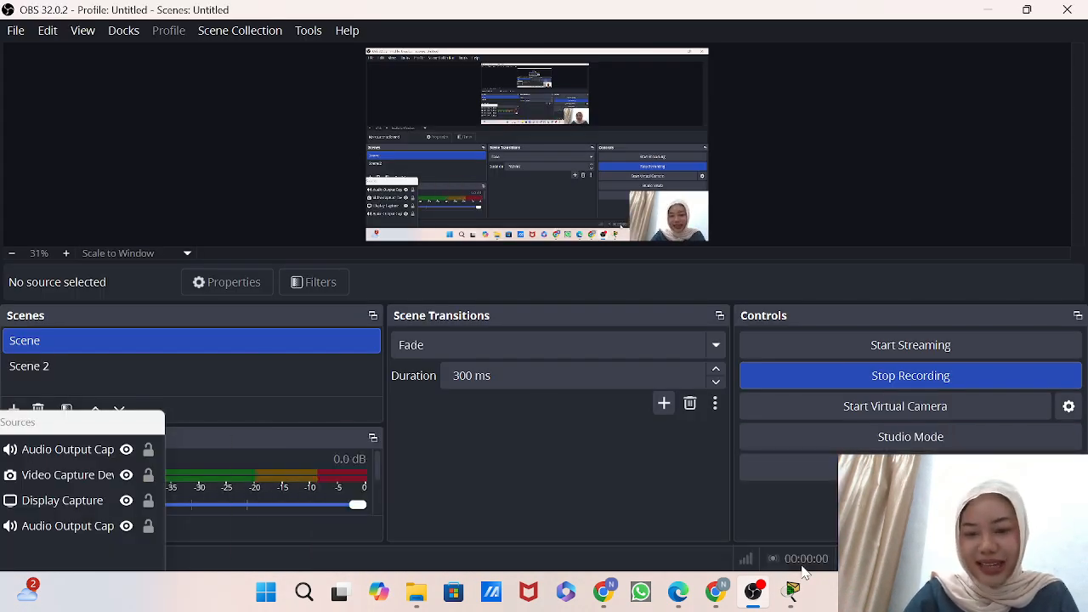
mouse_move(821, 501)
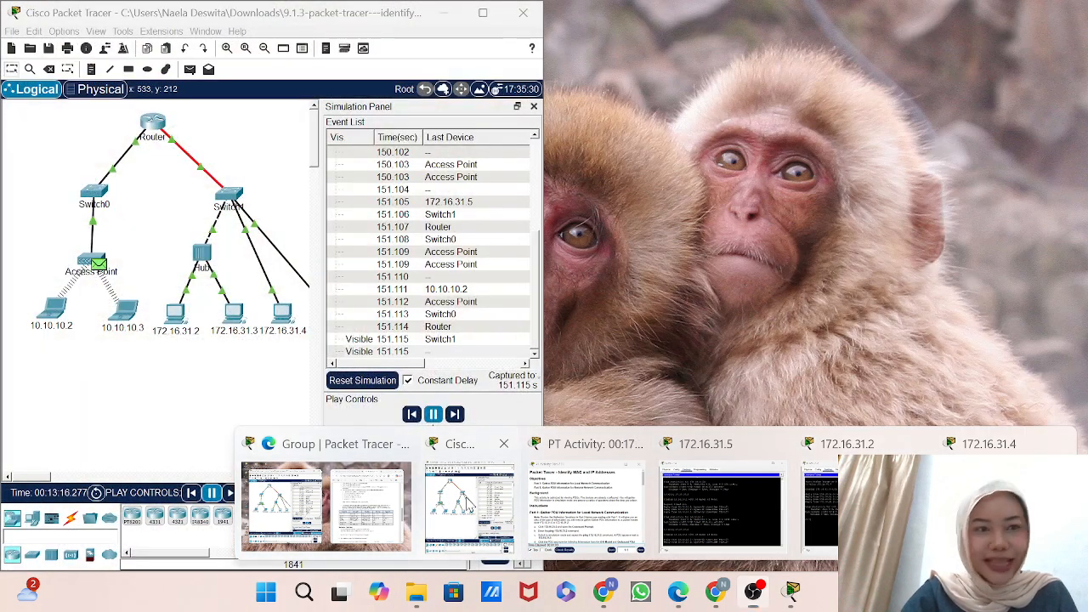
left_click(469, 508)
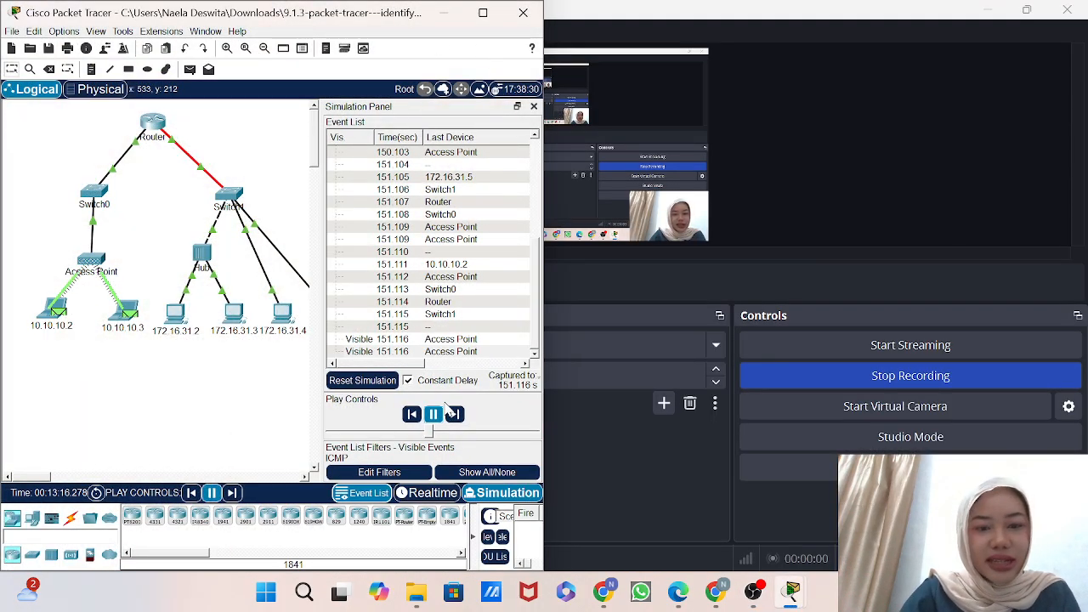
- Bring up the PT Activity instructions window over the topology
mouse_move(792, 590)
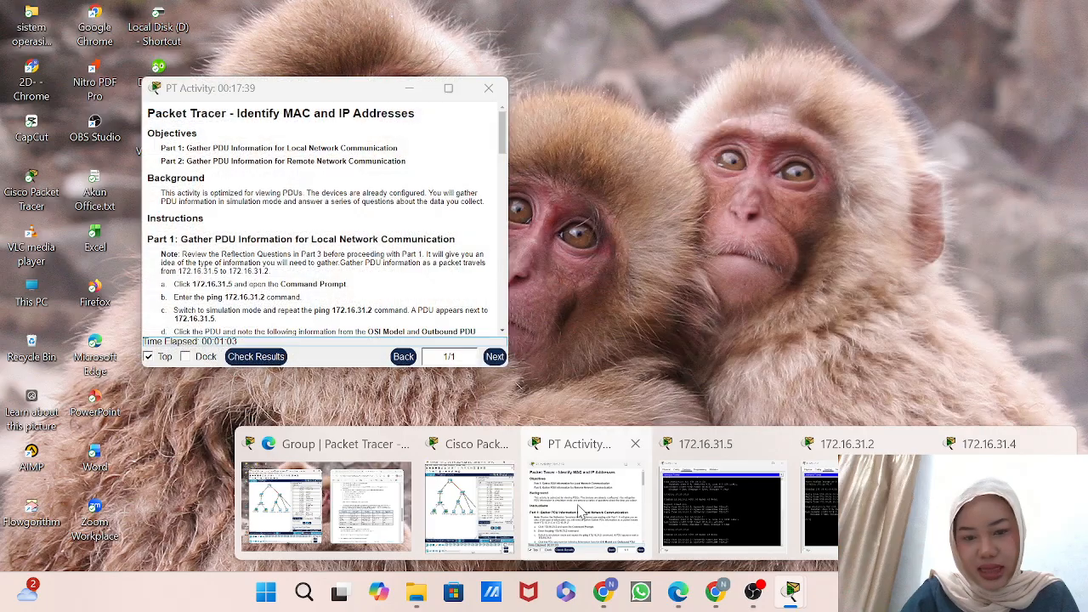
left_click(587, 508)
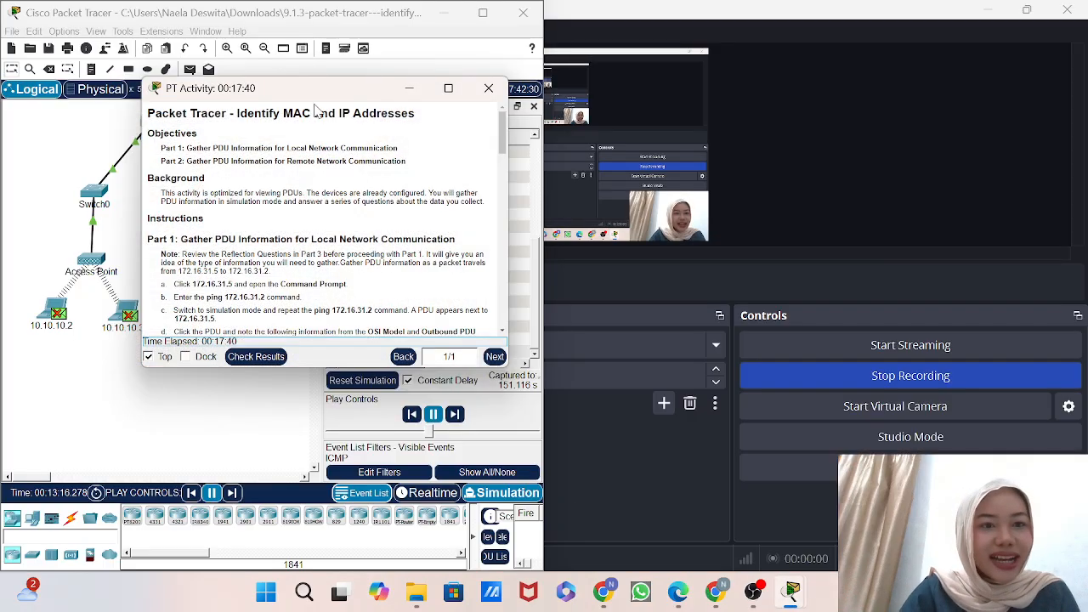